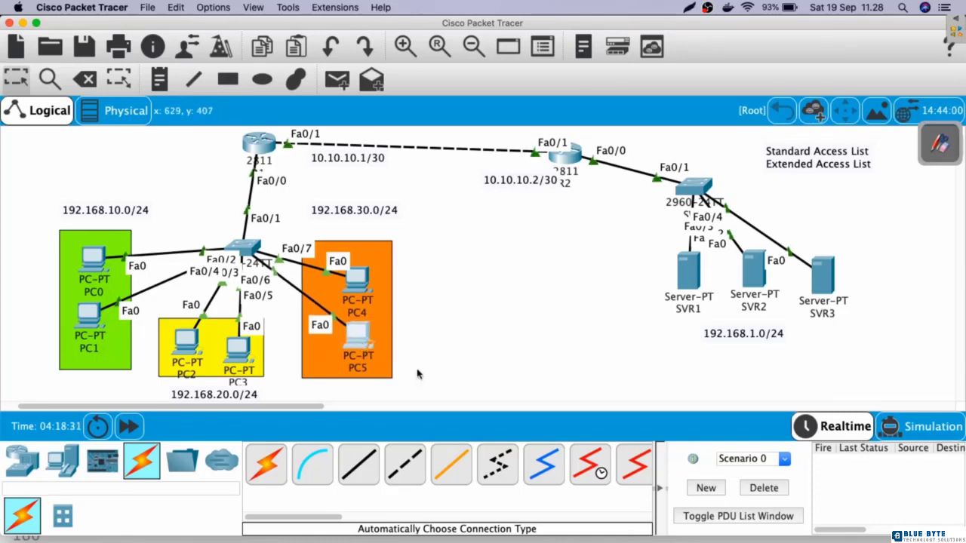
Step: Open SVR1's HTTP service settings and confirm both HTTP and HTTPS are On
{"action": "left_click_drag", "start_coordinate": [576, 249], "coordinate": [852, 322]}
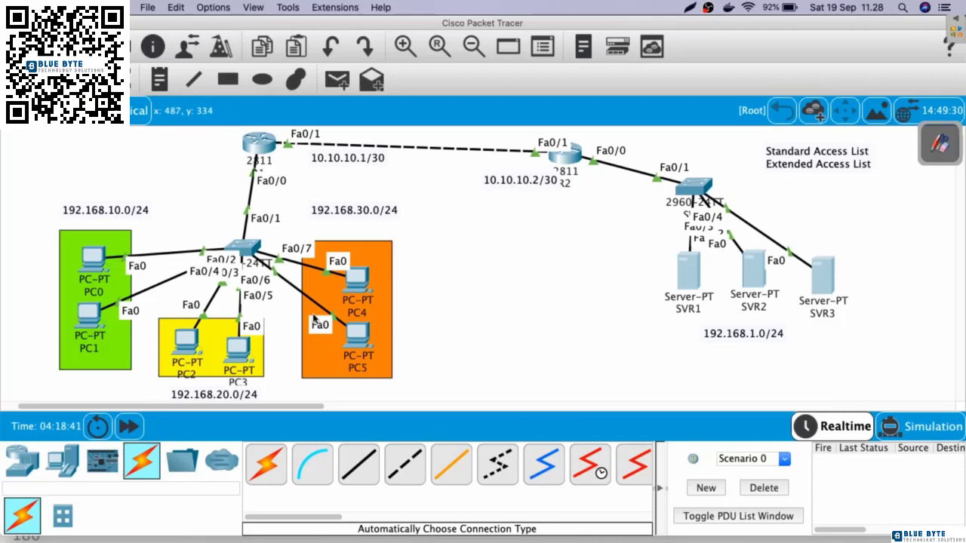
{"action": "left_click", "coordinate": [608, 309]}
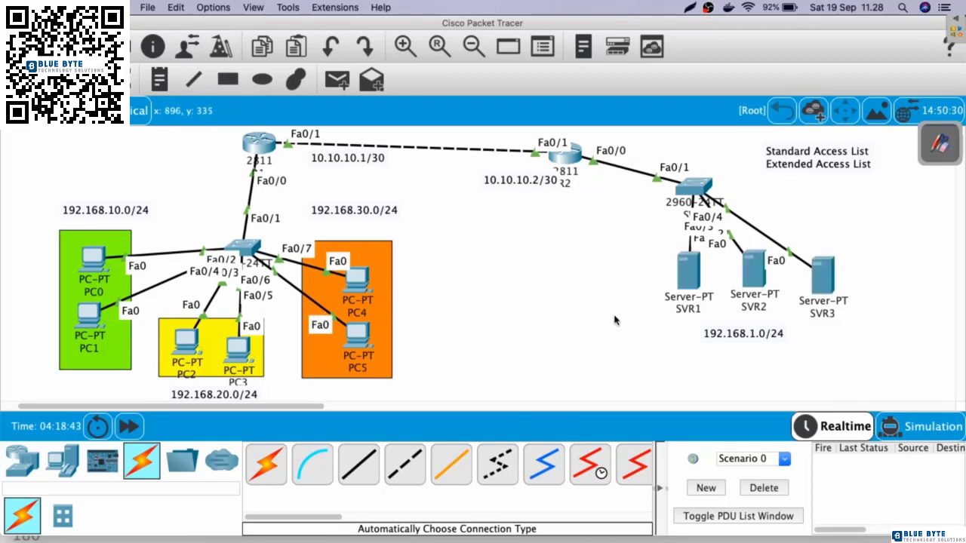
{"action": "left_click", "coordinate": [694, 272]}
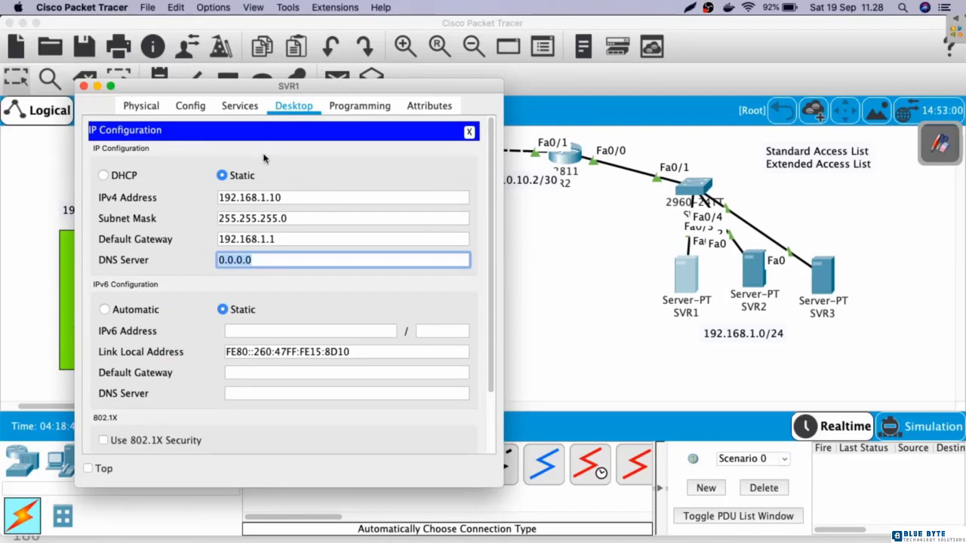
{"action": "left_click", "coordinate": [240, 106]}
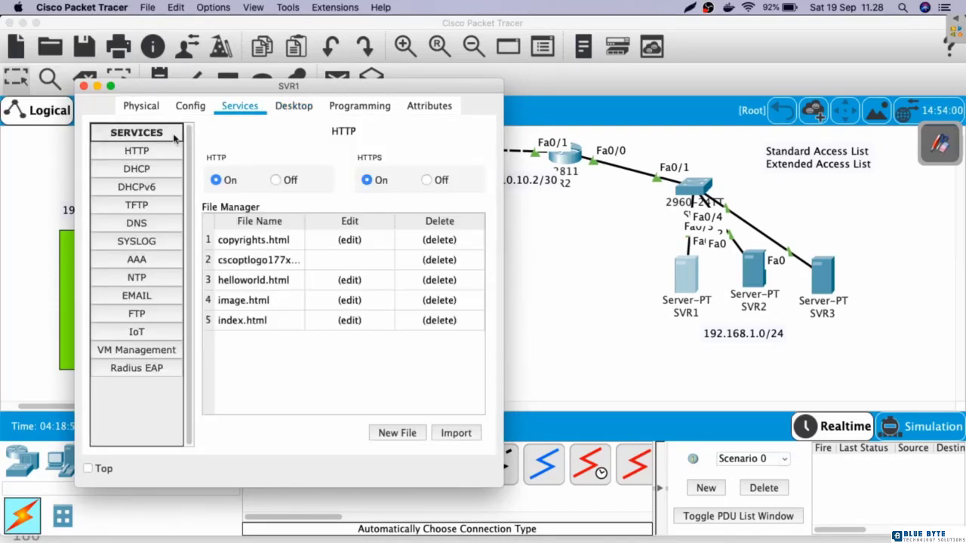
{"action": "left_click", "coordinate": [151, 153]}
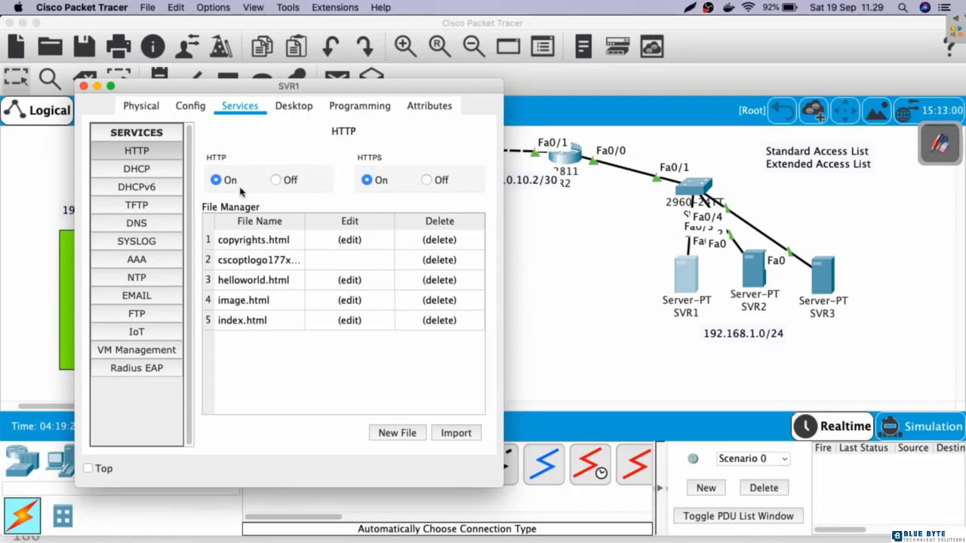
{"action": "left_click", "coordinate": [370, 180]}
{"action": "left_click", "coordinate": [228, 184]}
Step: Replace SVR1's index.html heading 'Cisco Packet Tracer' with 'Welcome to SVR1', overwrite-save it, close SVR1
{"action": "left_click", "coordinate": [348, 321]}
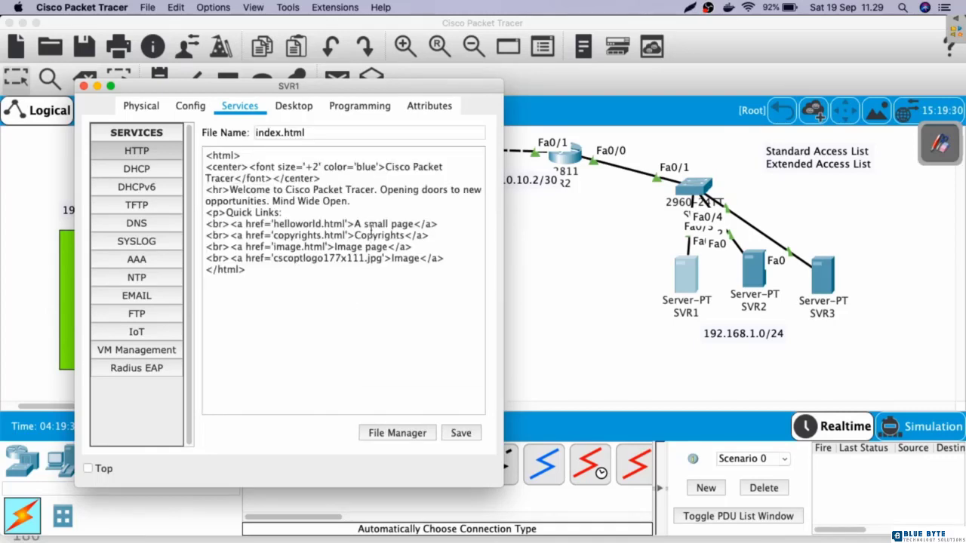
{"action": "left_click_drag", "start_coordinate": [386, 166], "coordinate": [232, 179]}
{"action": "key", "text": "BackSpace"}
{"action": "type", "text": "Welcome "}
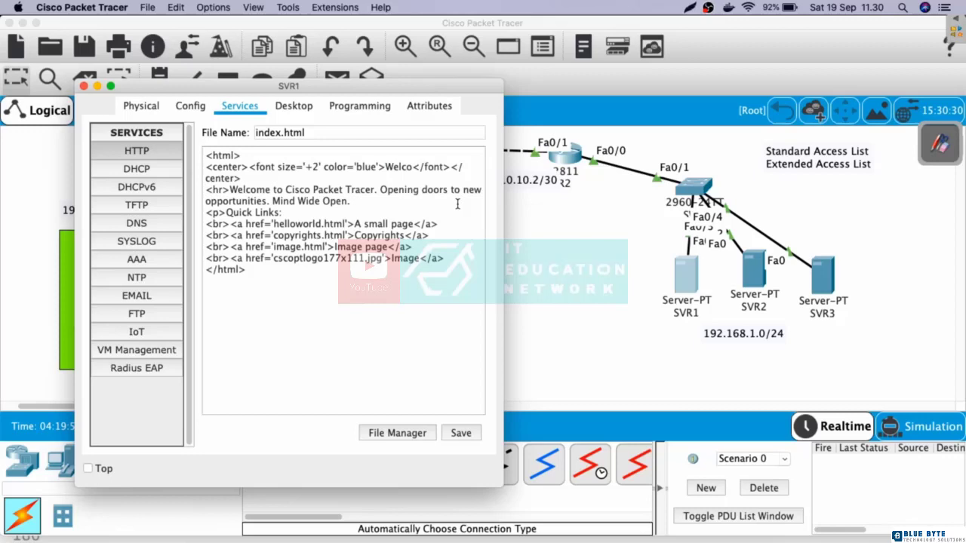
{"action": "type", "text": "to SV"}
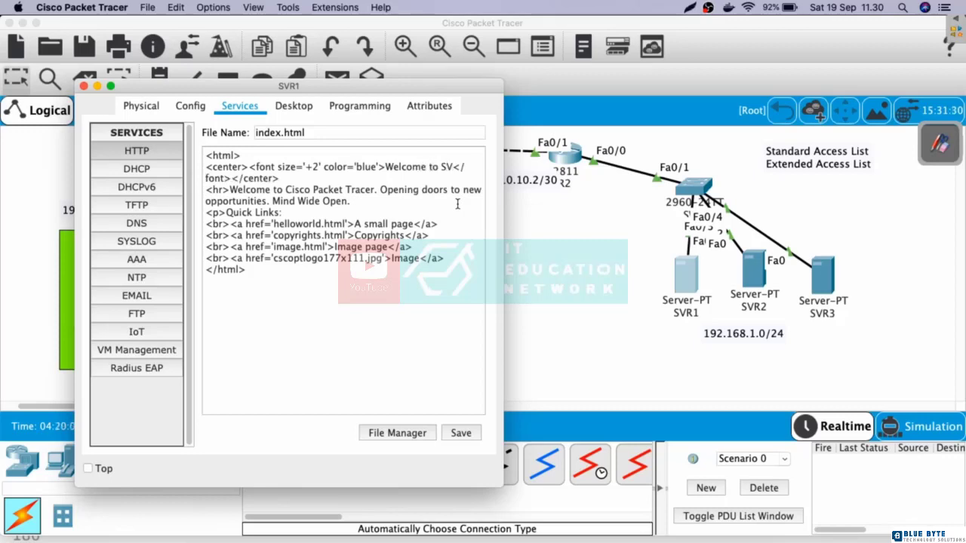
{"action": "type", "text": "R1"}
{"action": "left_click", "coordinate": [461, 434]}
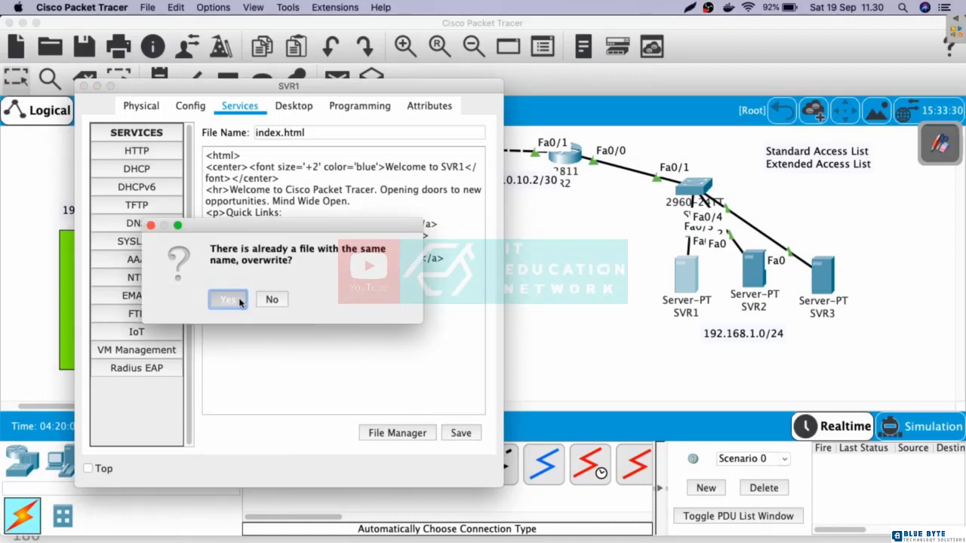
{"action": "left_click", "coordinate": [240, 303]}
{"action": "left_click", "coordinate": [570, 283]}
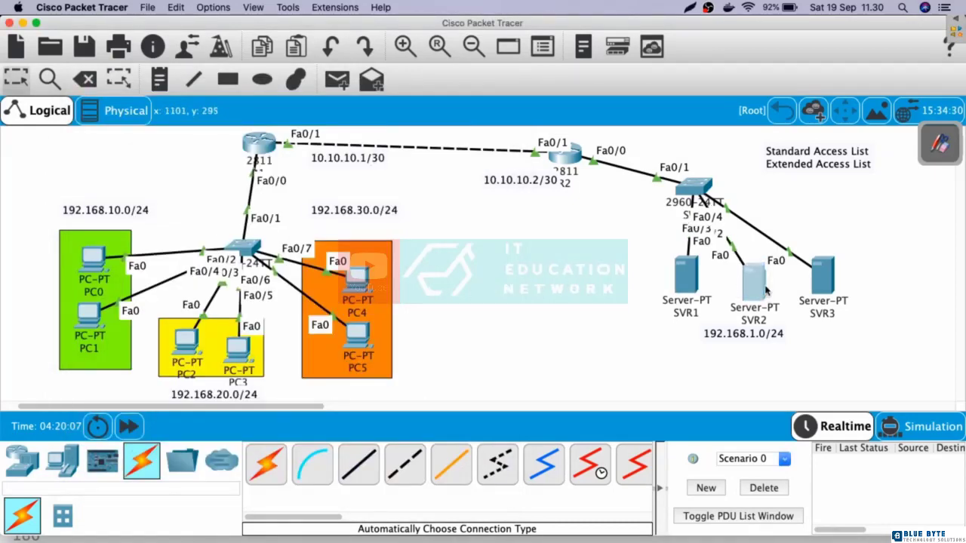
Step: Open SVR2's HTTP service settings with HTTPS turned On
{"action": "left_click_drag", "start_coordinate": [766, 276], "coordinate": [766, 279]}
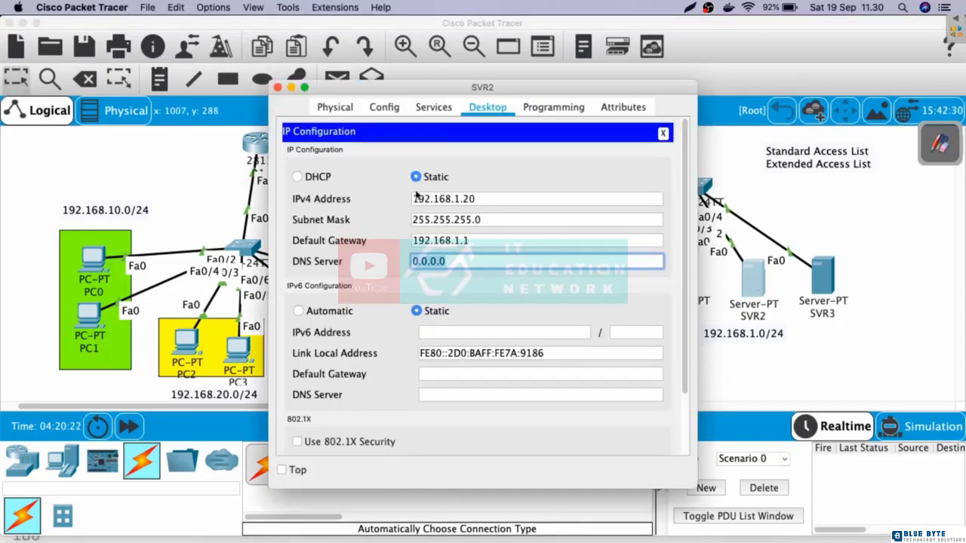
{"action": "left_click", "coordinate": [436, 109]}
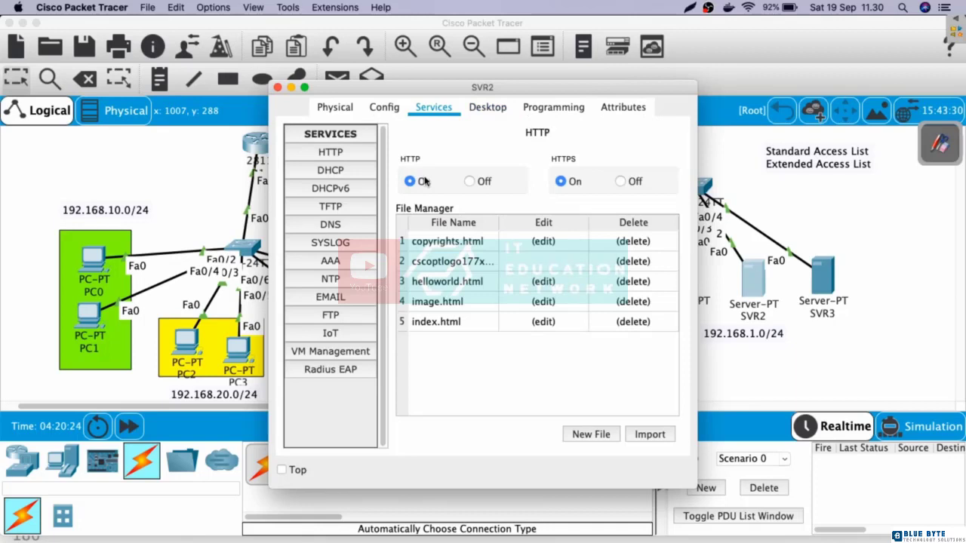
{"action": "left_click", "coordinate": [562, 181]}
Step: Change SVR2's index.html heading to 'Welcome to SVR2', overwrite-save it, and close SVR2
{"action": "left_click", "coordinate": [526, 322]}
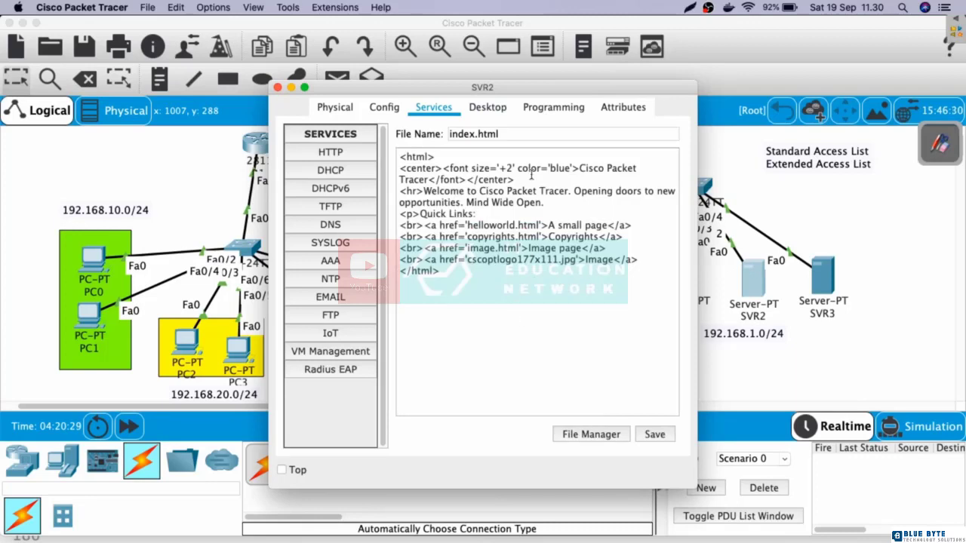
{"action": "left_click_drag", "start_coordinate": [578, 169], "coordinate": [431, 181]}
{"action": "type", "text": "We"}
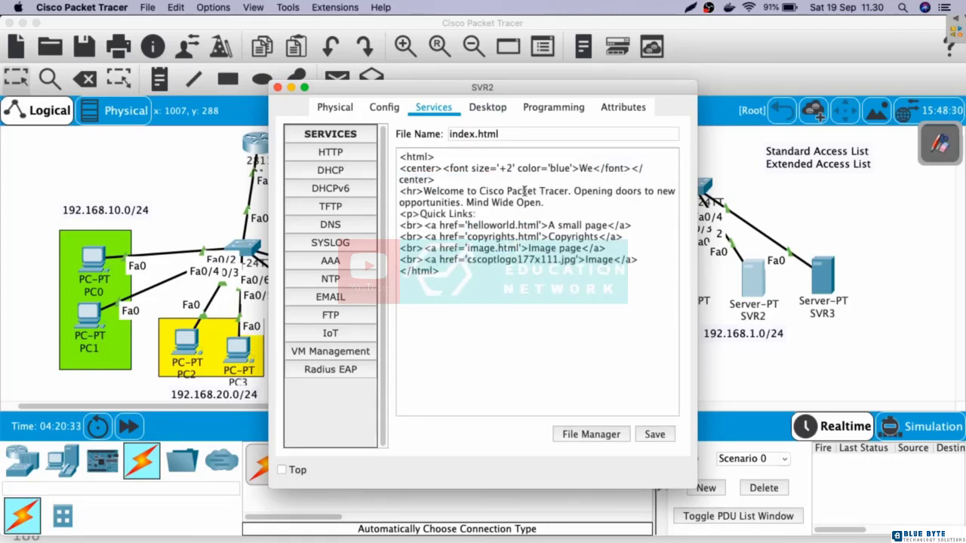
{"action": "type", "text": "lcome to S"}
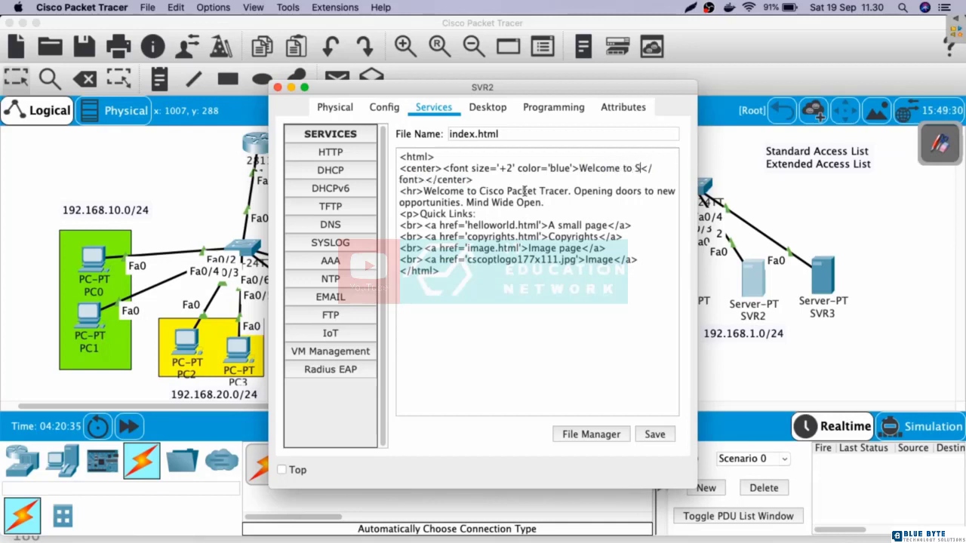
{"action": "type", "text": "VR2"}
{"action": "left_click", "coordinate": [656, 435]}
{"action": "left_click", "coordinate": [422, 301]}
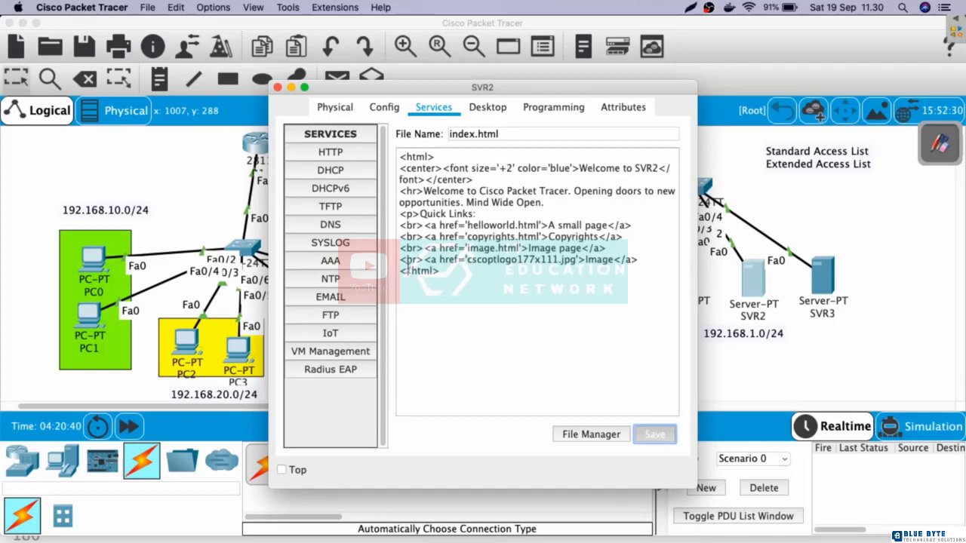
{"action": "left_click", "coordinate": [277, 88]}
Step: Open SVR3's HTTP service settings with both HTTP and HTTPS turned On
{"action": "left_click", "coordinate": [824, 280]}
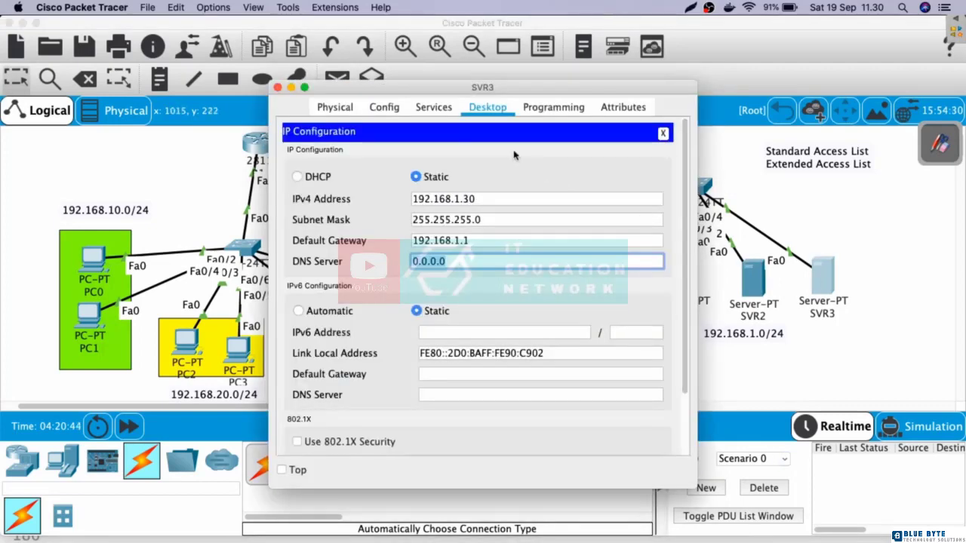
{"action": "left_click", "coordinate": [433, 107]}
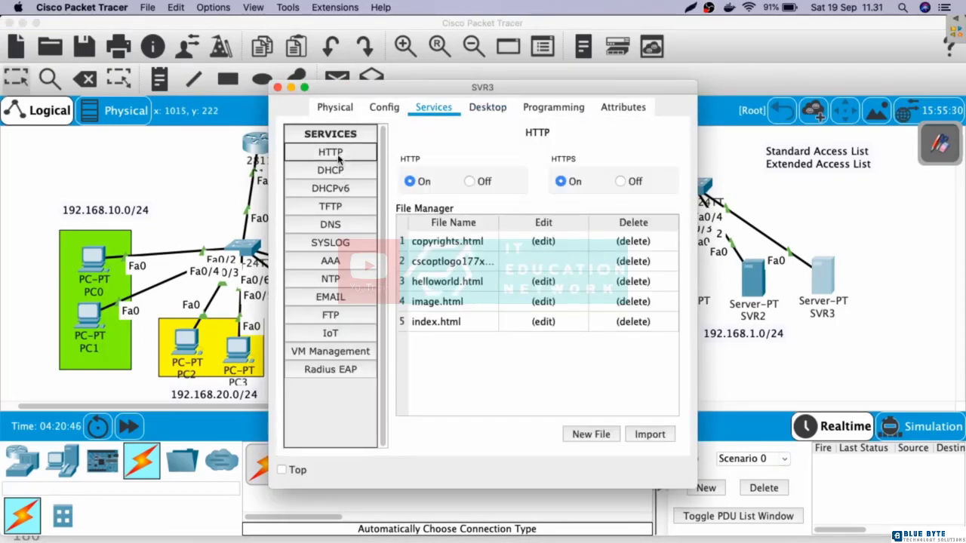
{"action": "left_click", "coordinate": [412, 183]}
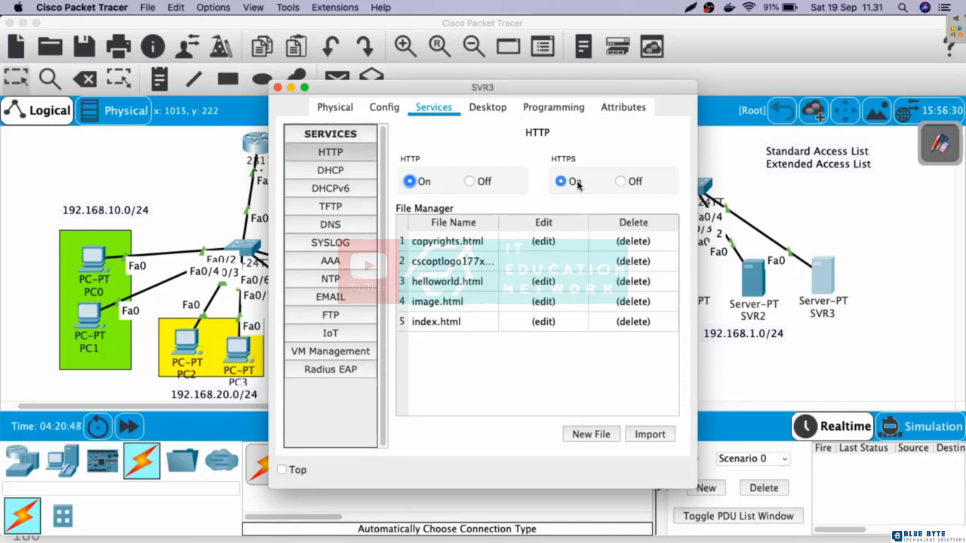
{"action": "left_click", "coordinate": [559, 187]}
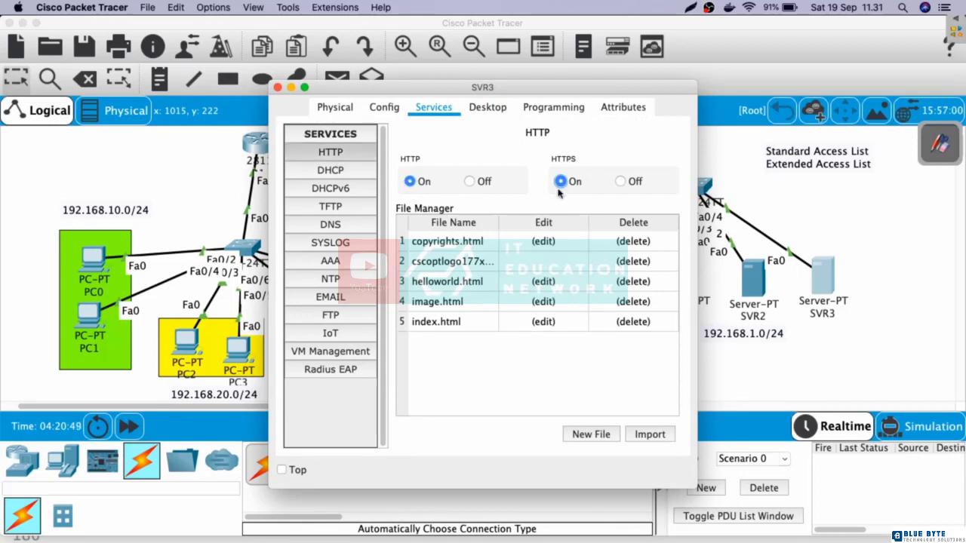
Step: Change SVR3's index.html heading to 'Welcome to SVR3', overwrite-save it, and close SVR3
{"action": "left_click", "coordinate": [543, 322]}
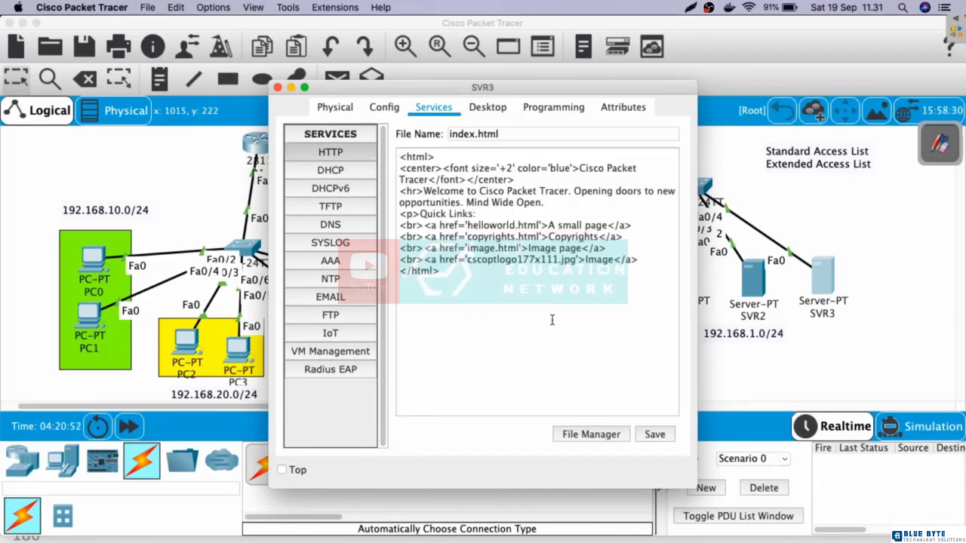
{"action": "left_click_drag", "start_coordinate": [577, 172], "coordinate": [427, 181]}
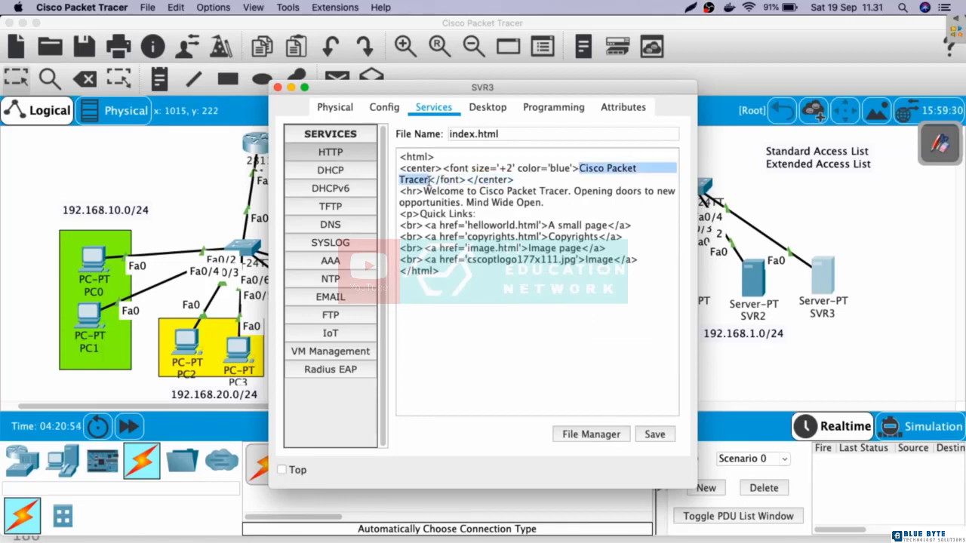
{"action": "type", "text": "Welco"}
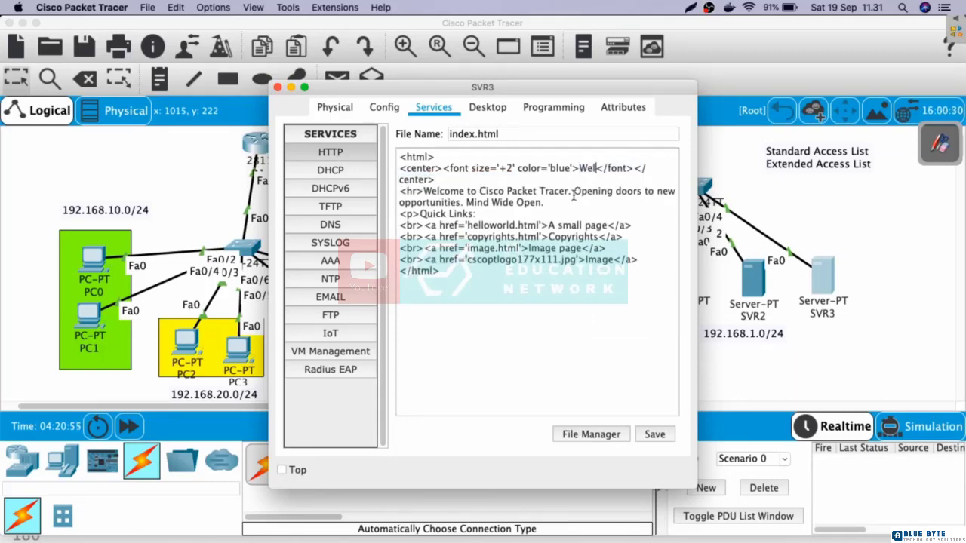
{"action": "type", "text": "me to S"}
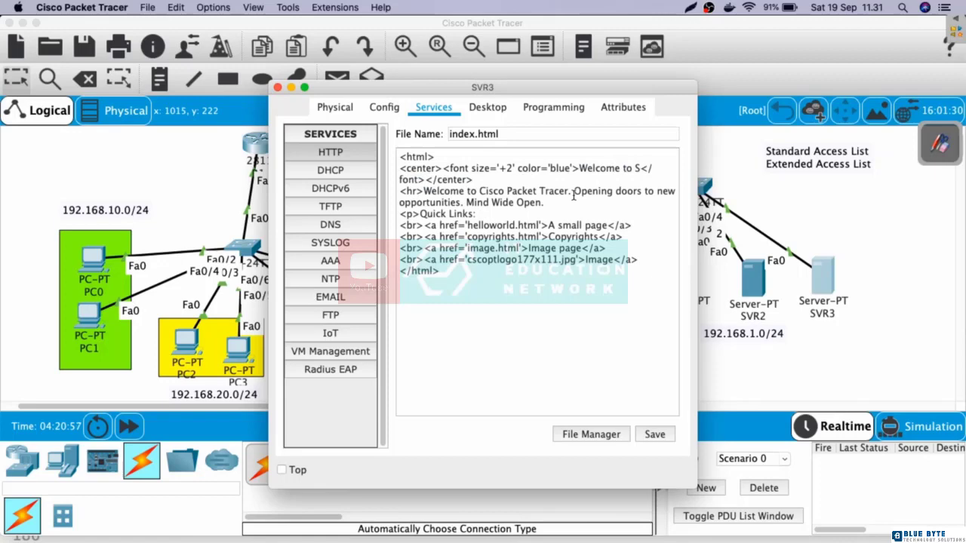
{"action": "type", "text": "VR3"}
{"action": "left_click", "coordinate": [660, 436]}
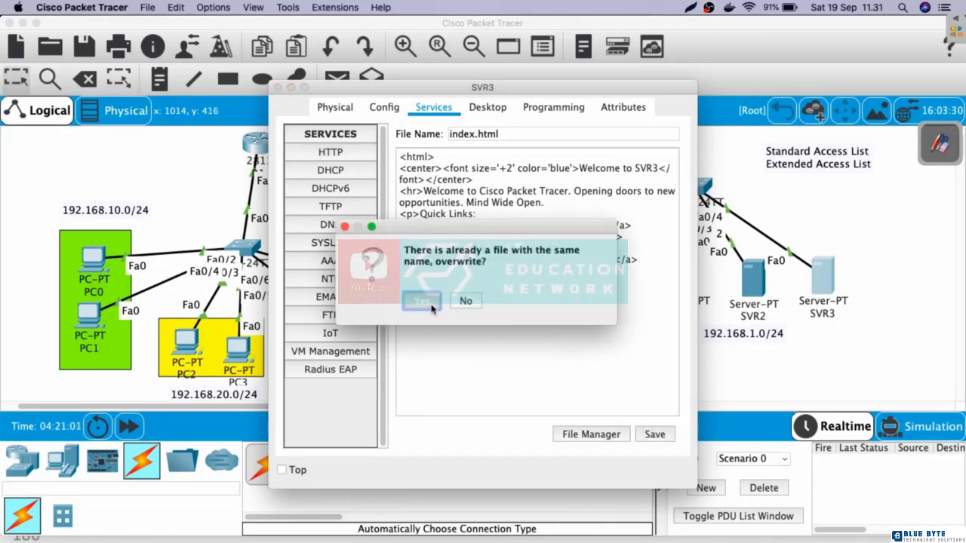
{"action": "left_click", "coordinate": [435, 304]}
{"action": "left_click", "coordinate": [738, 377]}
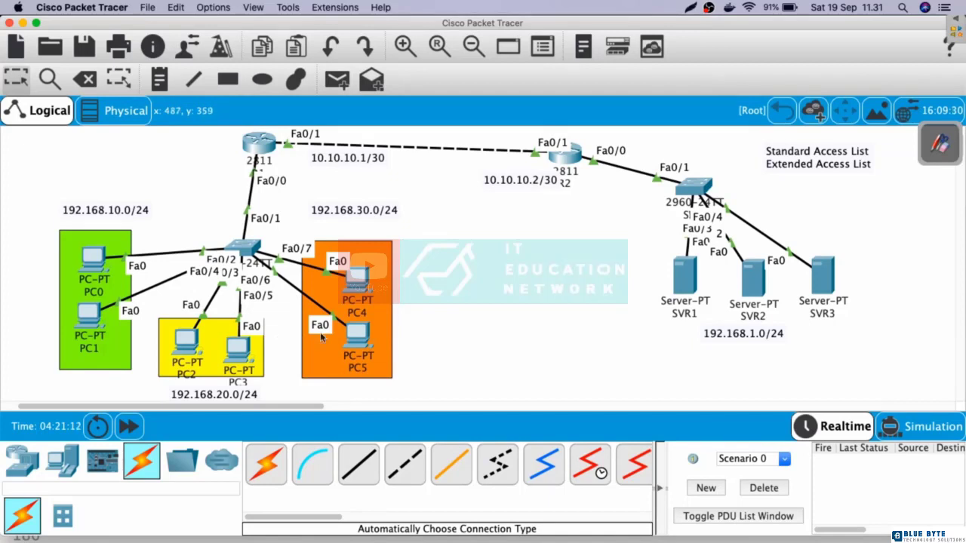
Step: Nudge router R2 on the canvas and box-select the area around PC4 and PC5
{"action": "left_click_drag", "start_coordinate": [575, 171], "coordinate": [580, 171]}
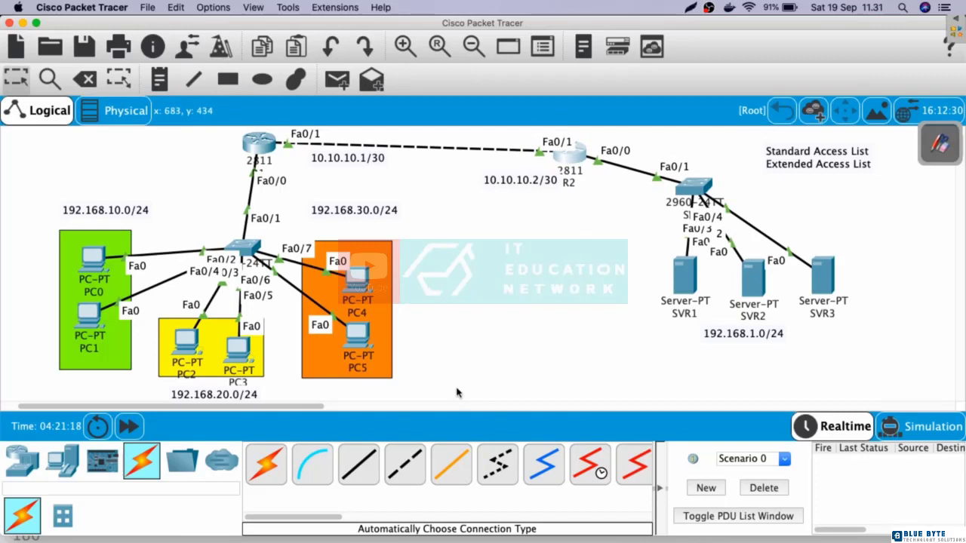
{"action": "left_click_drag", "start_coordinate": [448, 388], "coordinate": [327, 269]}
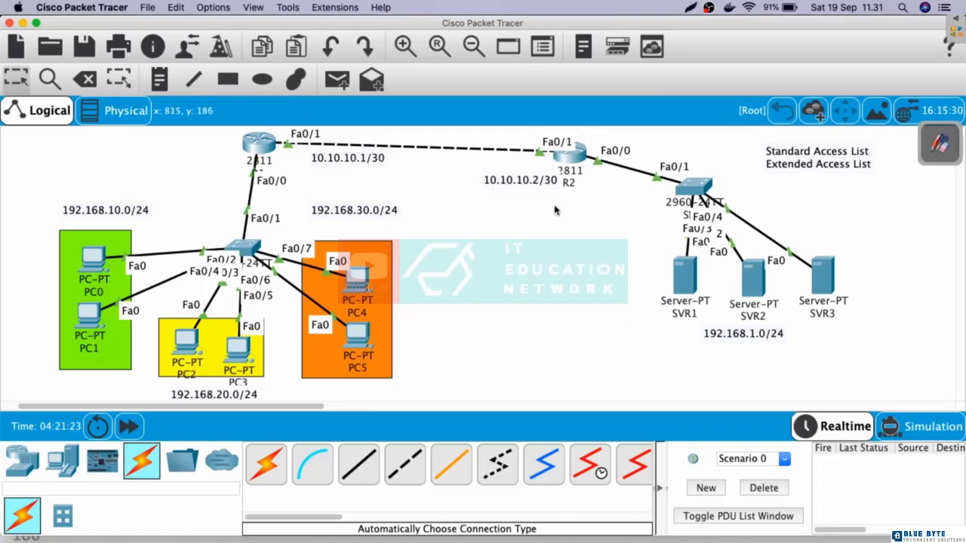
Step: In R2's CLI, copy the 'ip access-group PermitVLAN30 out' line under int fa0/0
{"action": "left_click", "coordinate": [568, 164]}
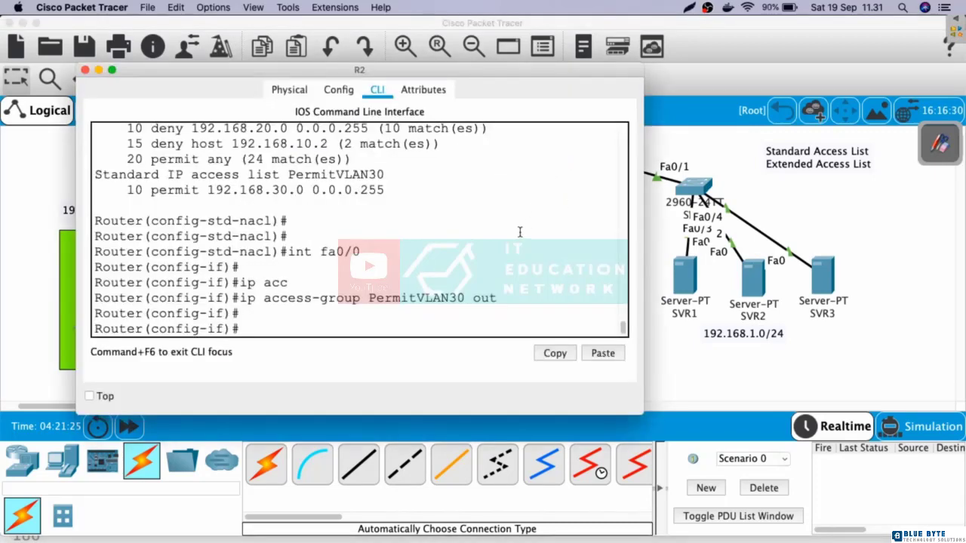
{"action": "key", "text": "Return"}
{"action": "key", "text": "Return"}
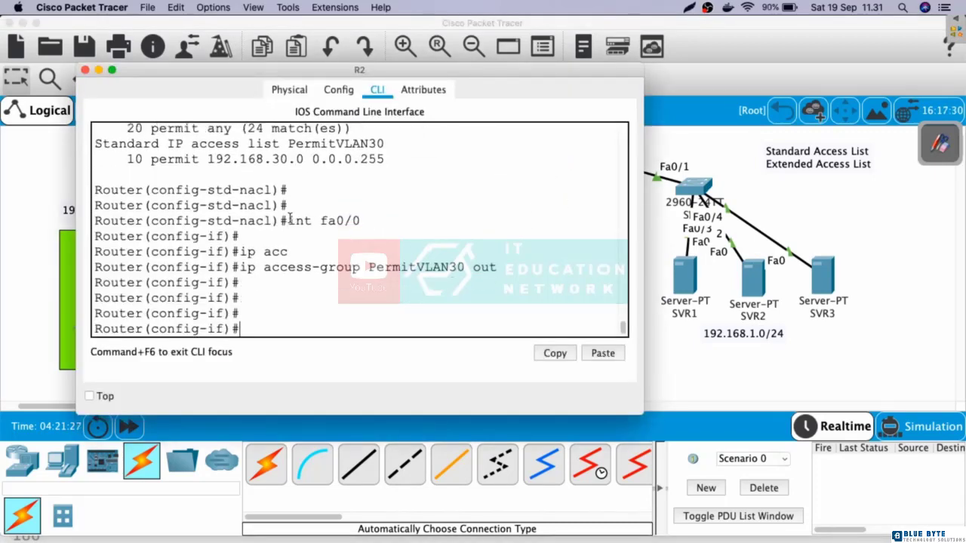
{"action": "left_click_drag", "start_coordinate": [289, 218], "coordinate": [405, 216]}
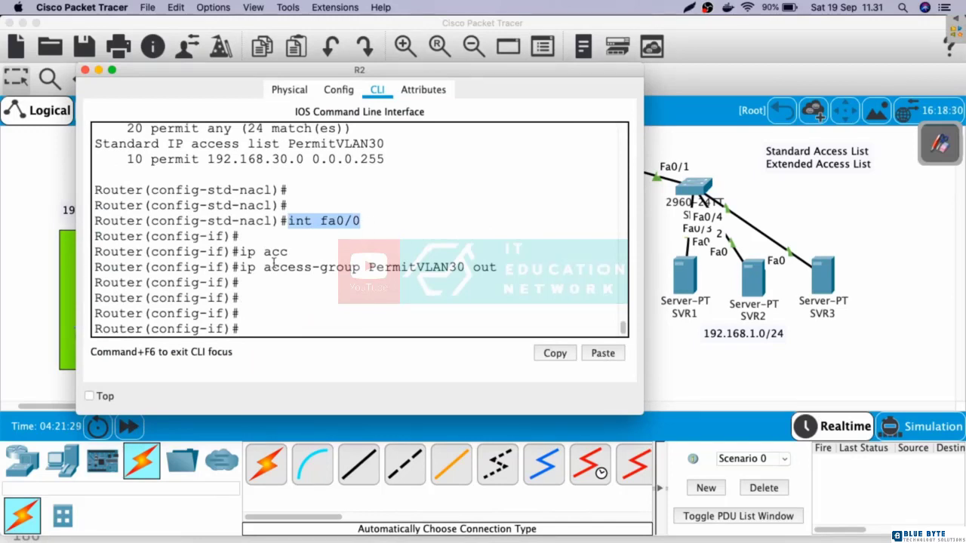
{"action": "left_click_drag", "start_coordinate": [240, 269], "coordinate": [501, 266]}
{"action": "right_click", "coordinate": [501, 266]}
{"action": "left_click", "coordinate": [489, 277]}
Step: Run 'no ip access-group PermitVLAN30 out' on Fa0/0 and close R2's window
{"action": "left_click", "coordinate": [440, 322]}
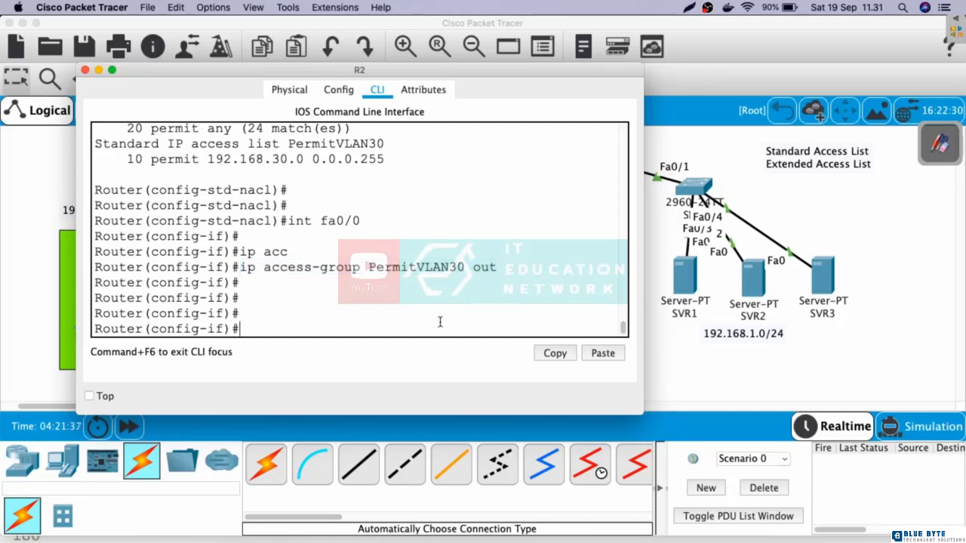
{"action": "right_click", "coordinate": [440, 322]}
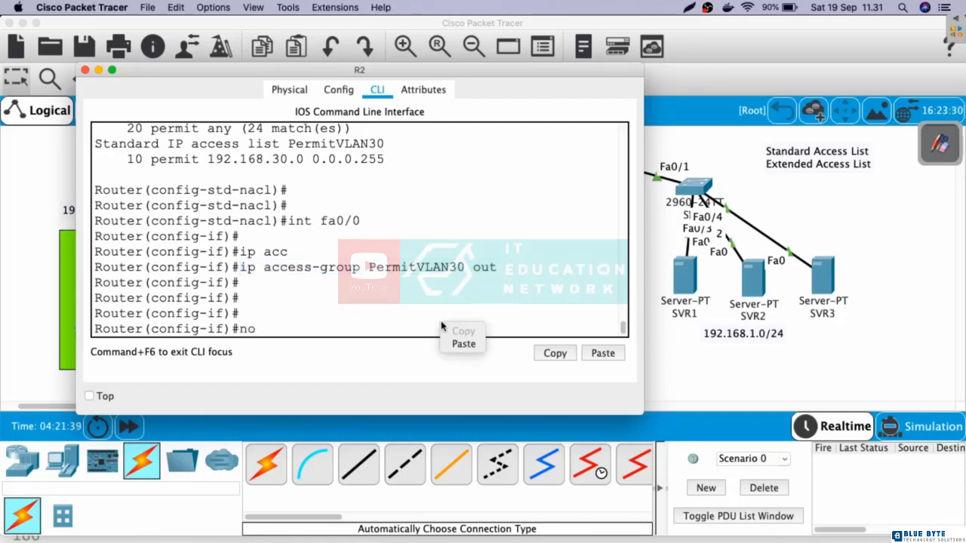
{"action": "left_click", "coordinate": [459, 340]}
{"action": "key", "text": "Return"}
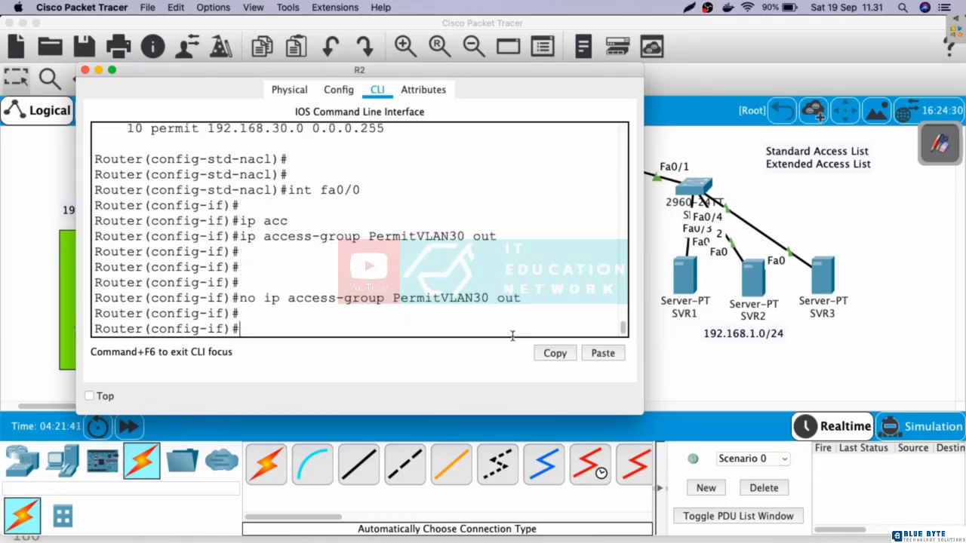
{"action": "left_click", "coordinate": [676, 371]}
{"action": "left_click", "coordinate": [338, 80]}
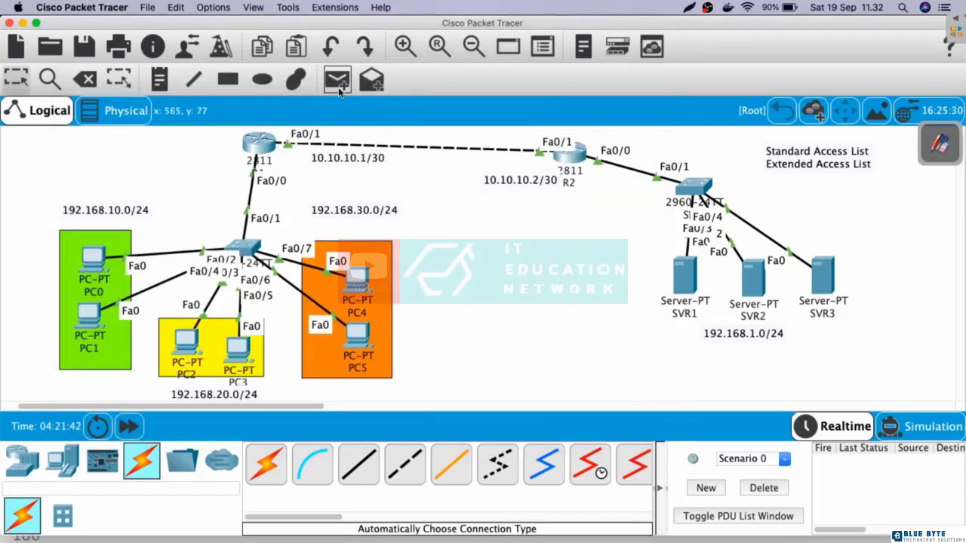
Step: Send simple pings from PC0 to SVR1 and advance the simulation clock
{"action": "left_click", "coordinate": [100, 264]}
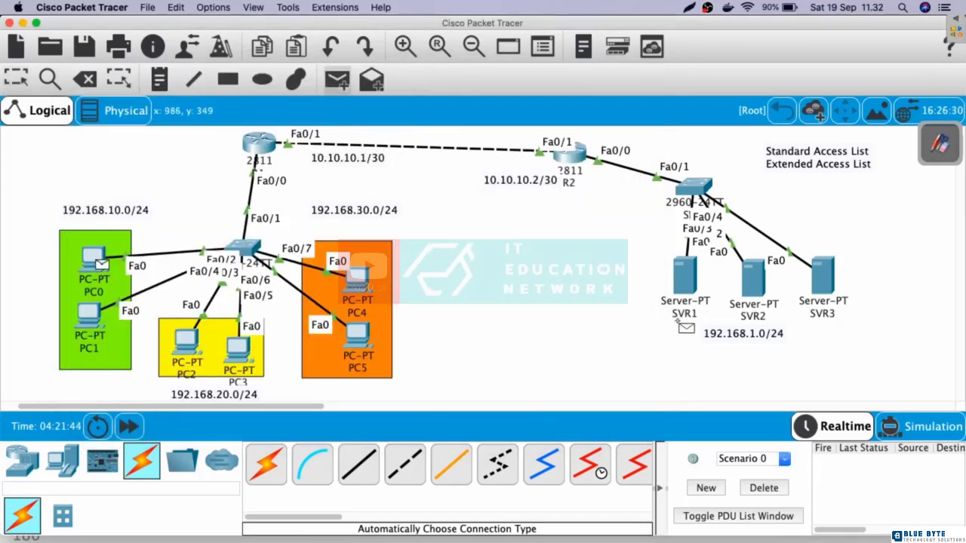
{"action": "left_click", "coordinate": [686, 279]}
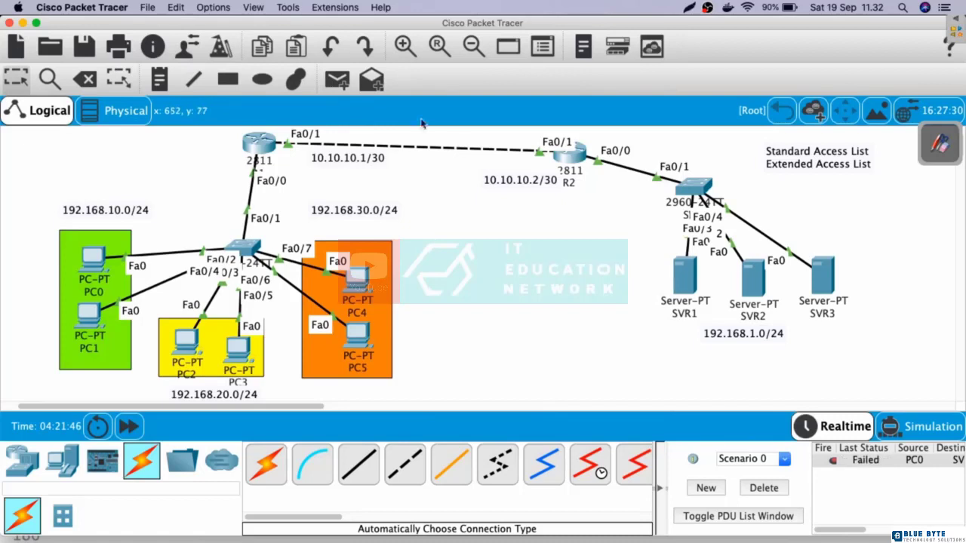
{"action": "left_click", "coordinate": [337, 80]}
{"action": "left_click", "coordinate": [101, 263]}
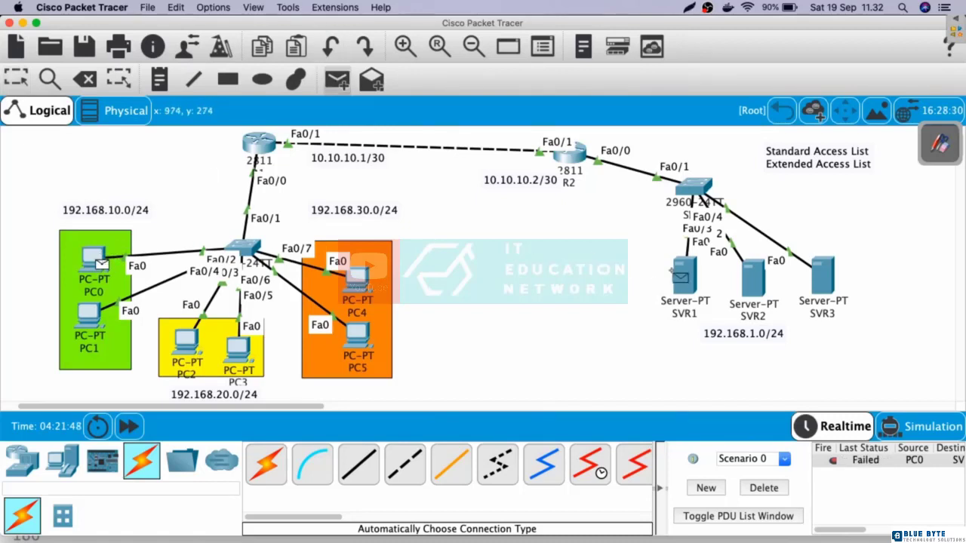
{"action": "left_click", "coordinate": [684, 277]}
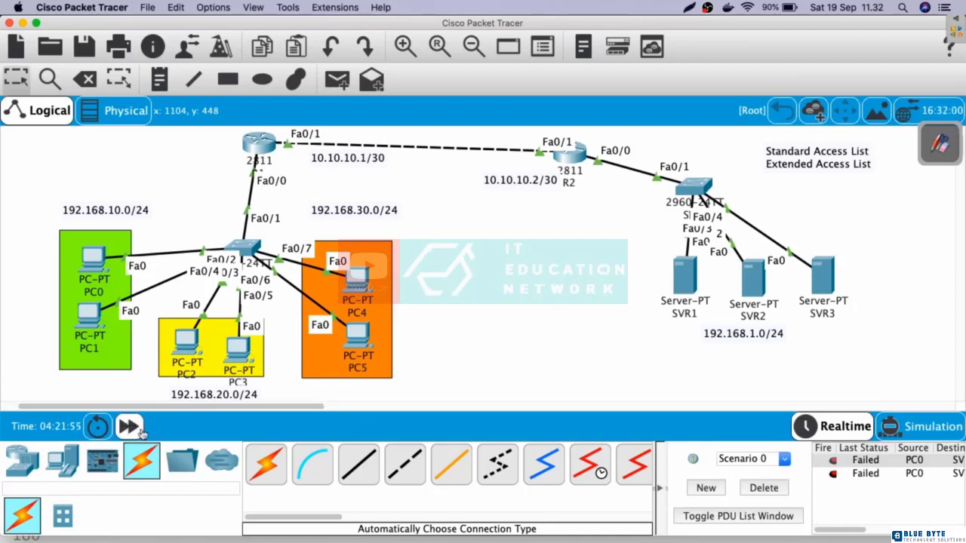
{"action": "left_click", "coordinate": [129, 426]}
{"action": "left_click", "coordinate": [128, 426]}
Step: Ping SVR1 from PC0, PC2 and PC4, then delete all PDUs from Scenario 0
{"action": "left_click", "coordinate": [336, 79]}
{"action": "left_click", "coordinate": [93, 259]}
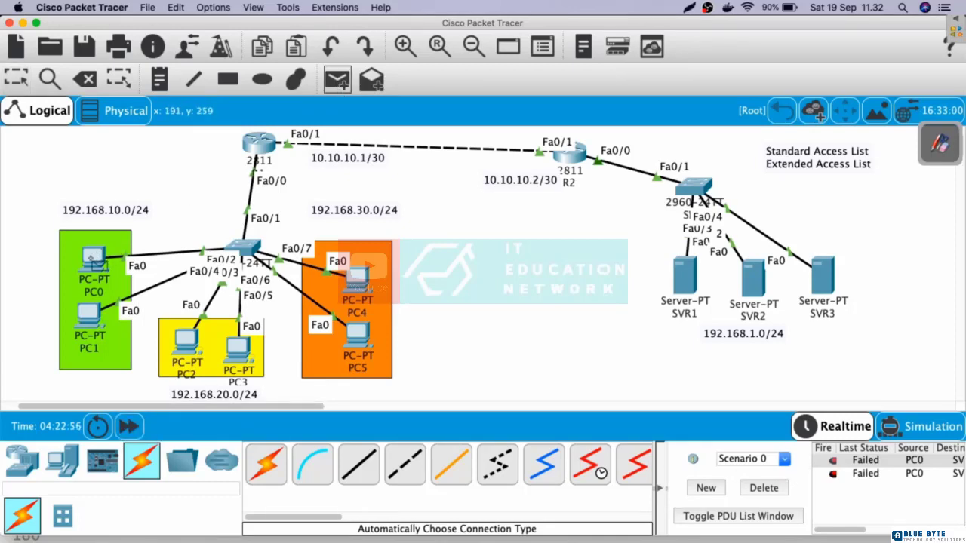
{"action": "left_click", "coordinate": [690, 283]}
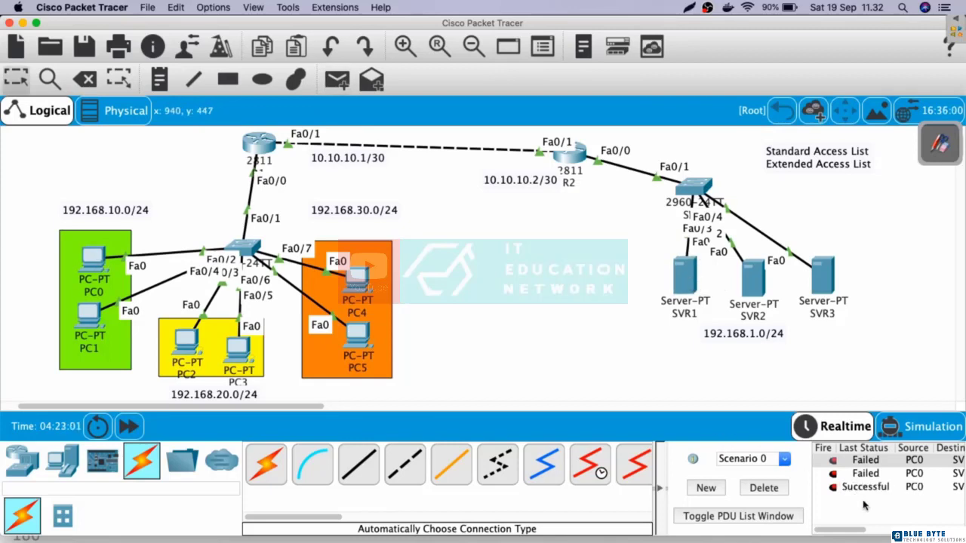
{"action": "left_click", "coordinate": [336, 78]}
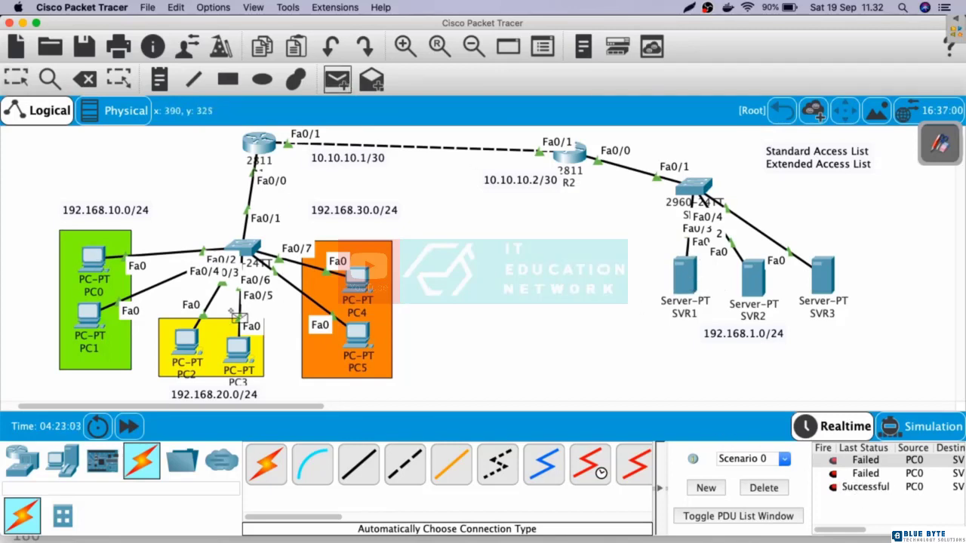
{"action": "left_click", "coordinate": [185, 341]}
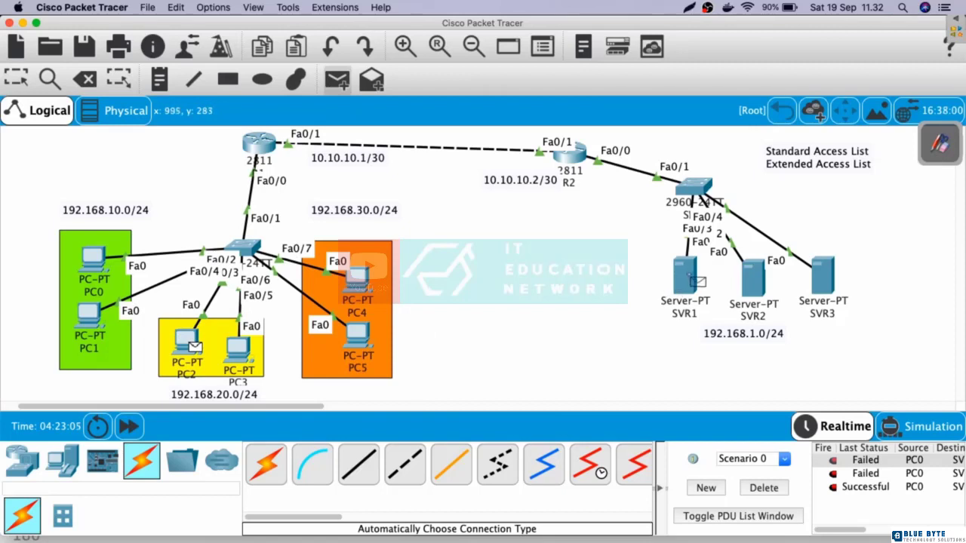
{"action": "left_click", "coordinate": [684, 277]}
{"action": "left_click", "coordinate": [338, 80]}
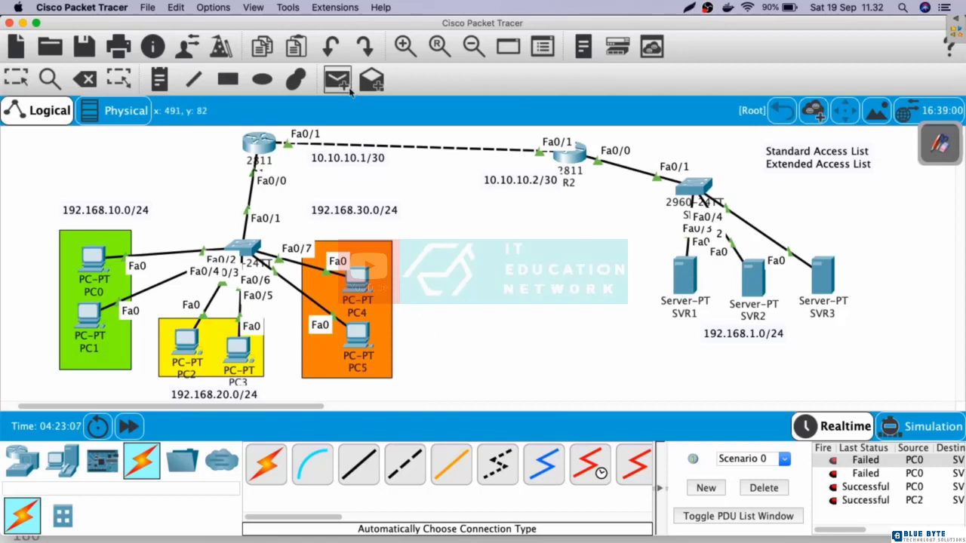
{"action": "left_click", "coordinate": [357, 279]}
{"action": "left_click", "coordinate": [684, 277]}
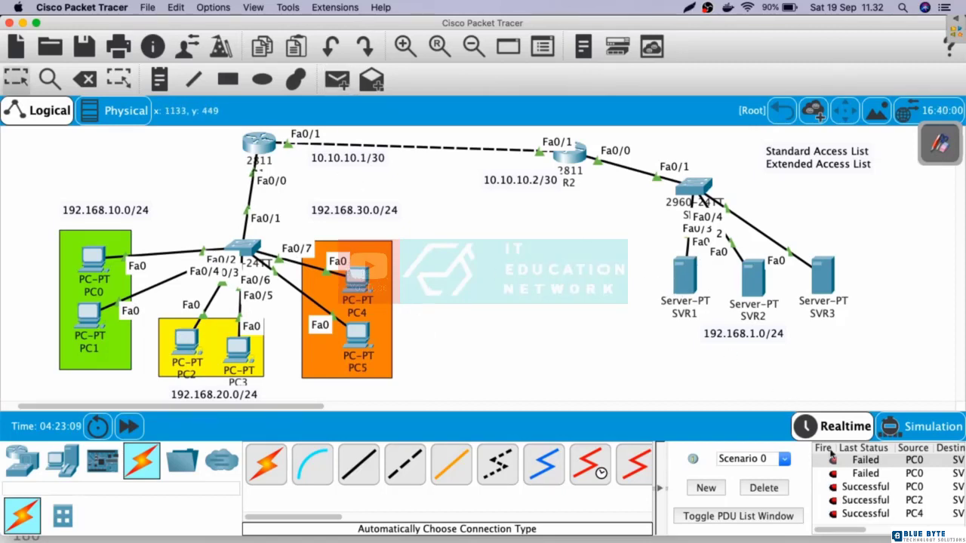
{"action": "left_click", "coordinate": [769, 492]}
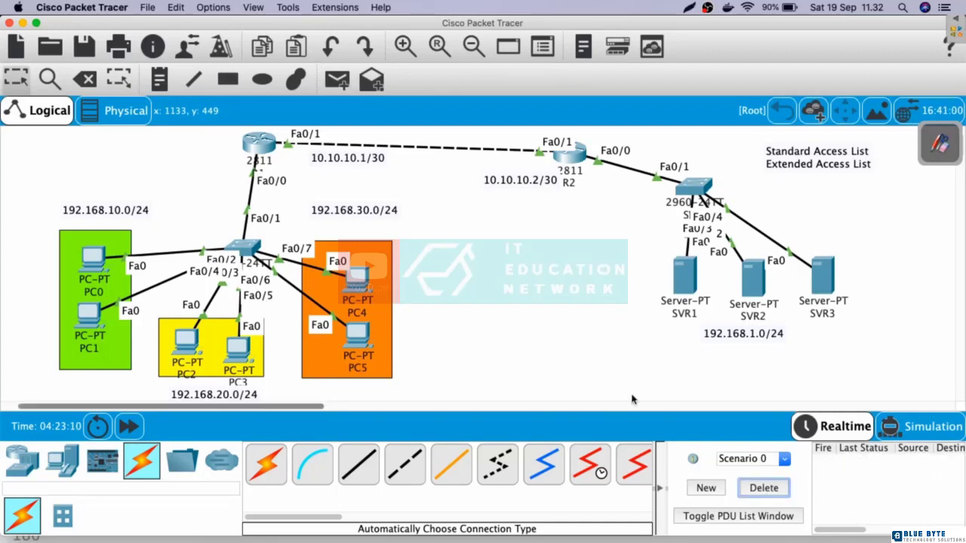
Step: Browse from PC4 to 192.168.1.20 and view the 'Welcome to SVR2' page
{"action": "left_click", "coordinate": [354, 284]}
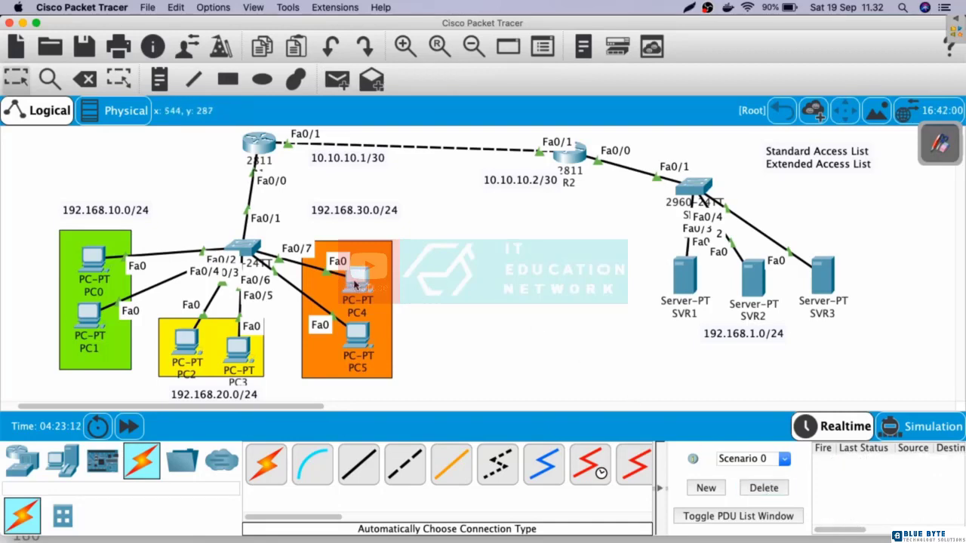
{"action": "left_click", "coordinate": [663, 134]}
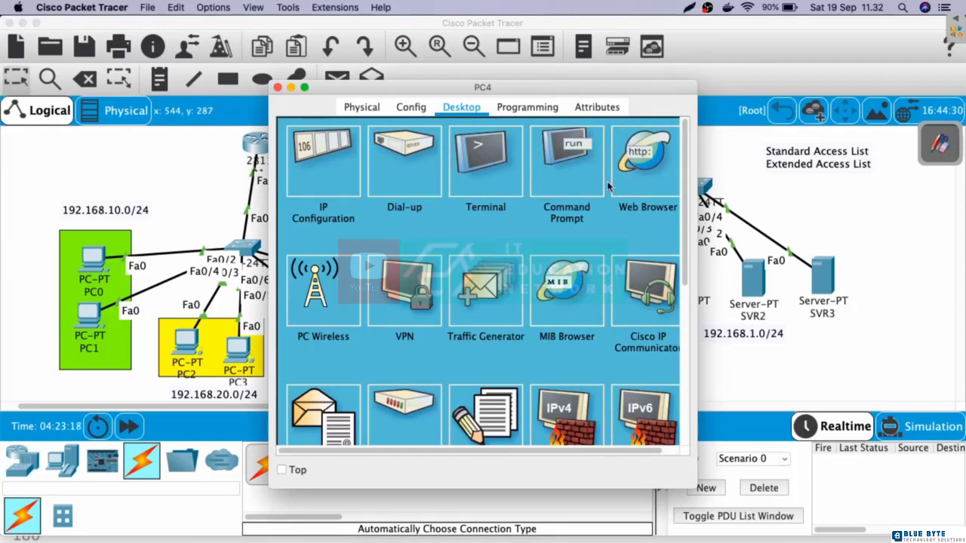
{"action": "left_click", "coordinate": [610, 185]}
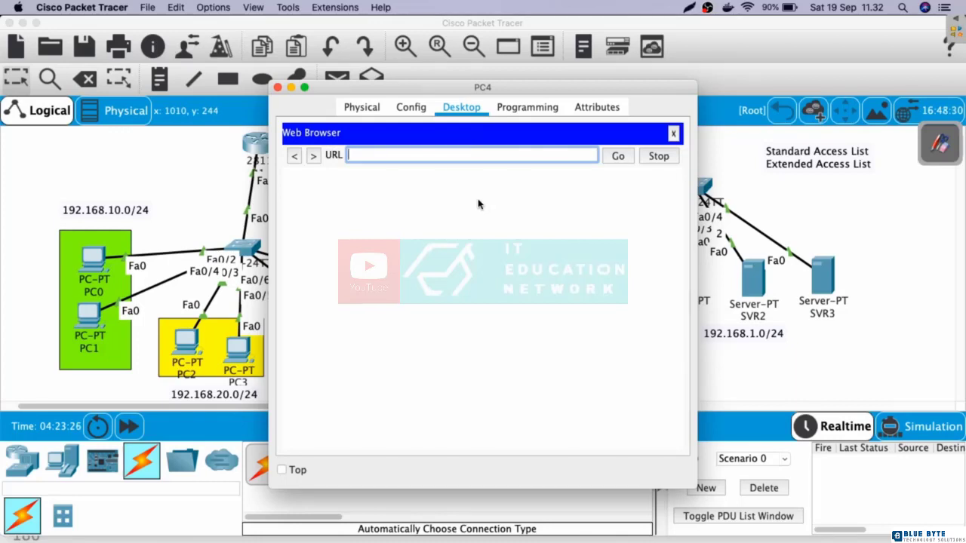
{"action": "type", "text": "192.168.1.20"}
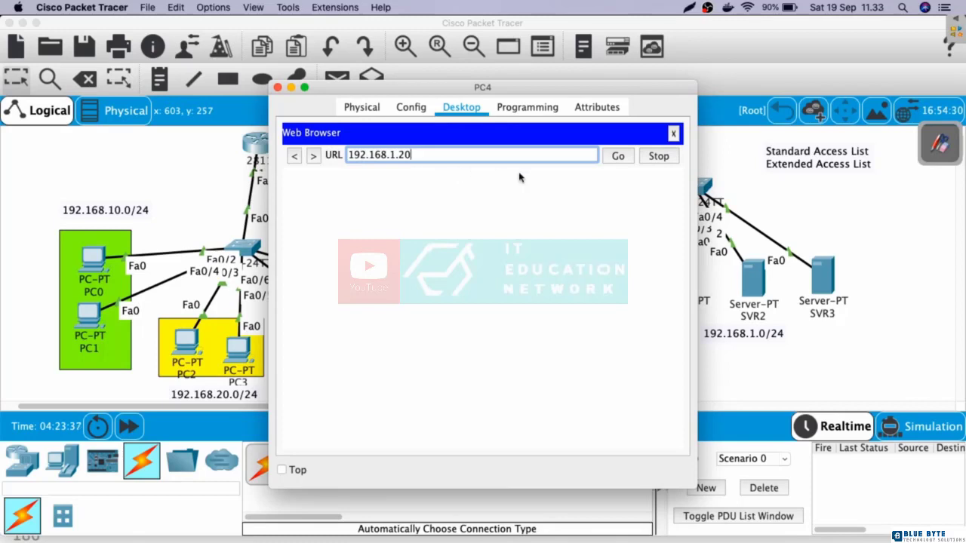
{"action": "left_click", "coordinate": [616, 156]}
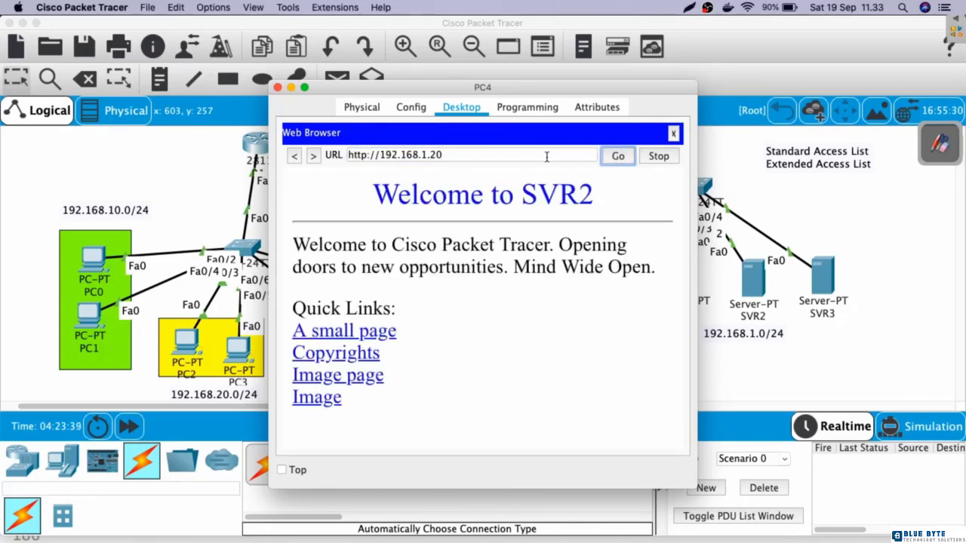
{"action": "left_click_drag", "start_coordinate": [386, 197], "coordinate": [615, 201]}
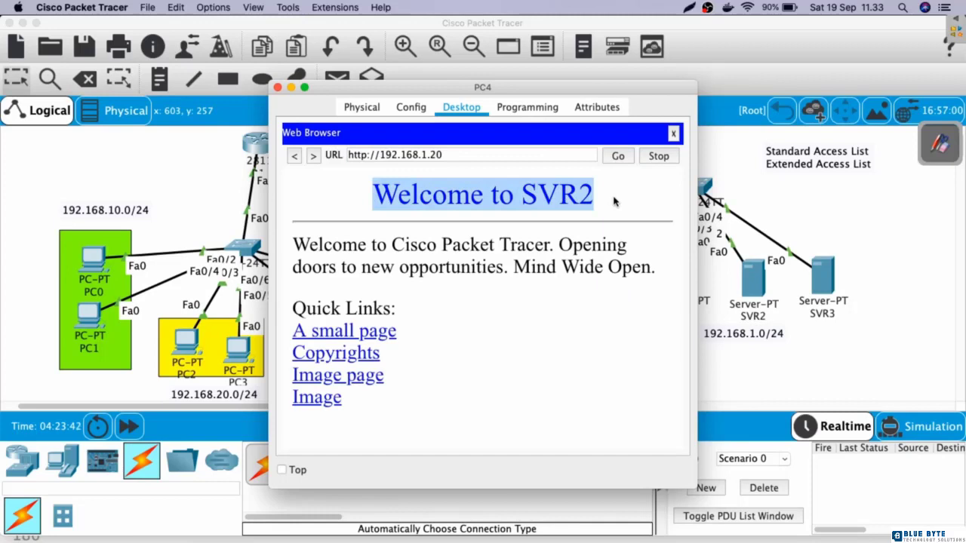
{"action": "left_click", "coordinate": [366, 155]}
{"action": "double_click", "coordinate": [366, 154]}
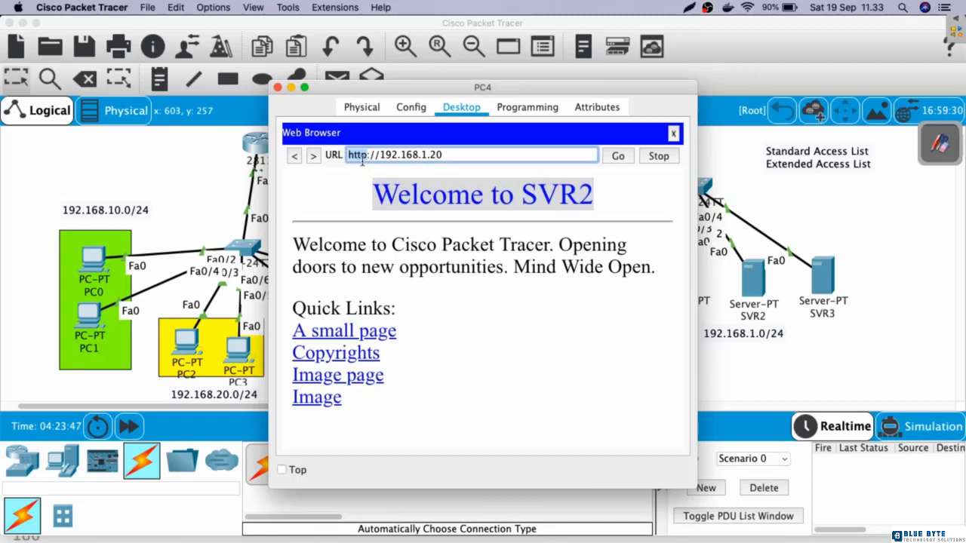
{"action": "left_click", "coordinate": [217, 191]}
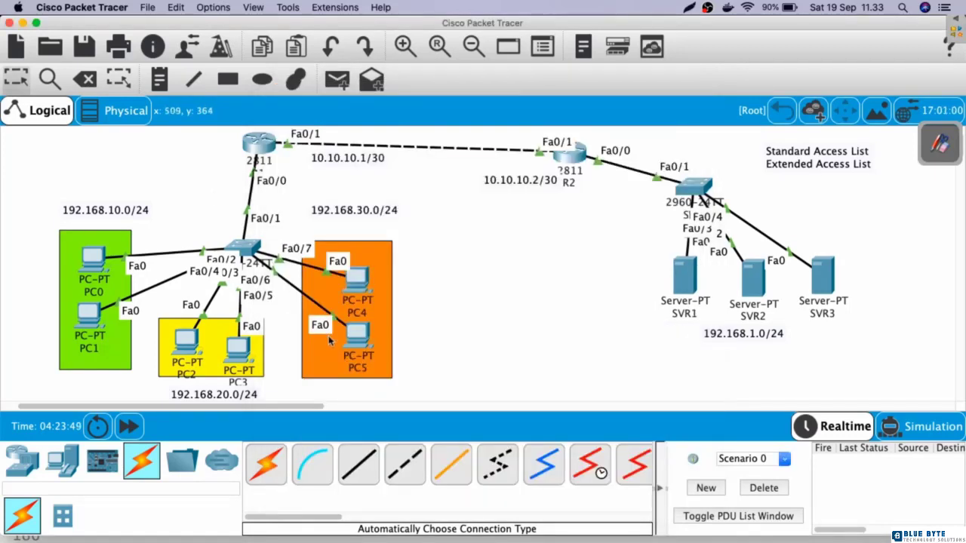
{"action": "left_click", "coordinate": [372, 322]}
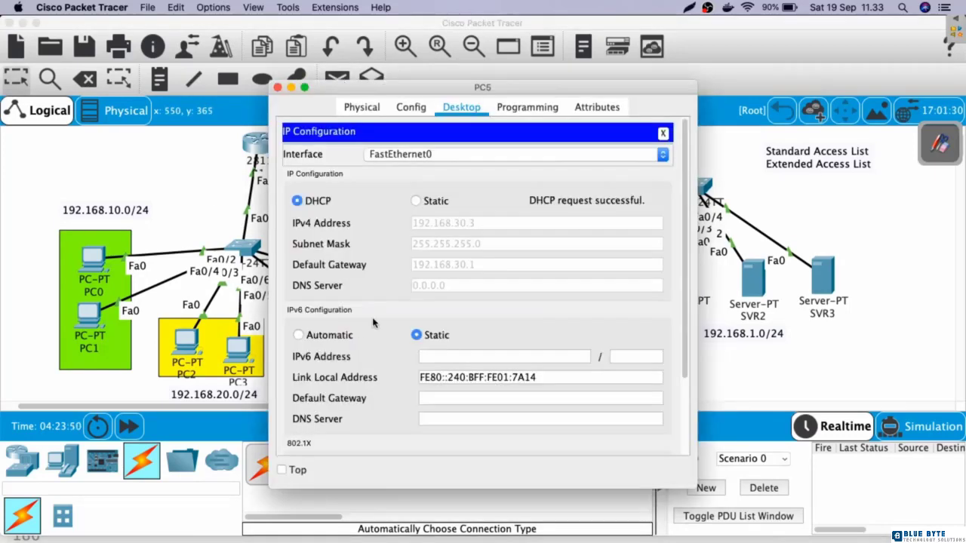
{"action": "left_click", "coordinate": [662, 133]}
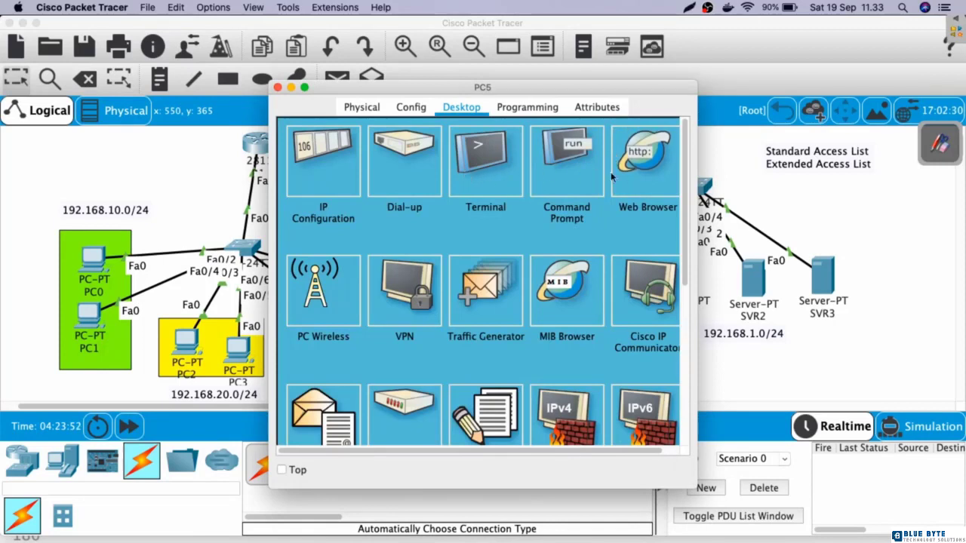
{"action": "left_click", "coordinate": [632, 178]}
{"action": "left_click", "coordinate": [472, 154]}
{"action": "type", "text": "https"}
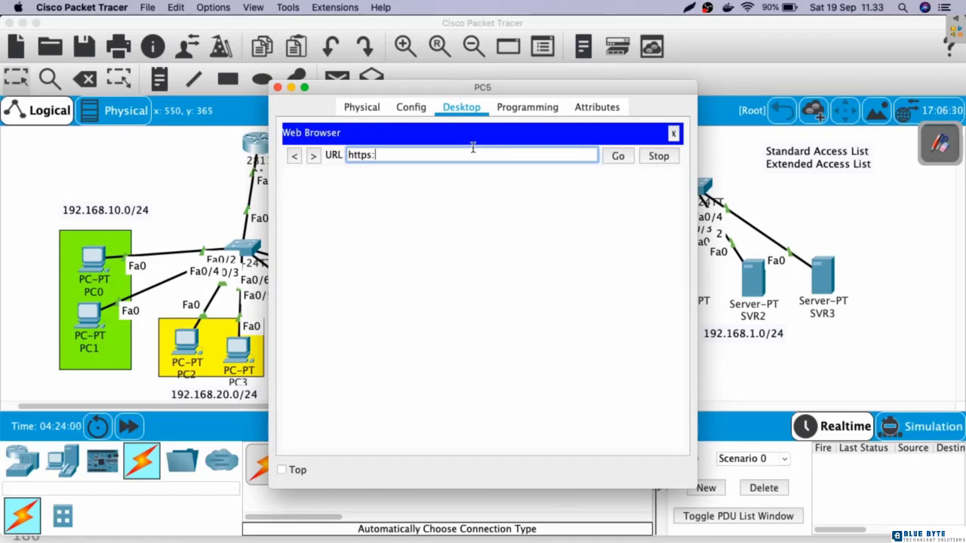
{"action": "type", "text": "://"}
{"action": "left_click_drag", "start_coordinate": [543, 85], "coordinate": [391, 84]}
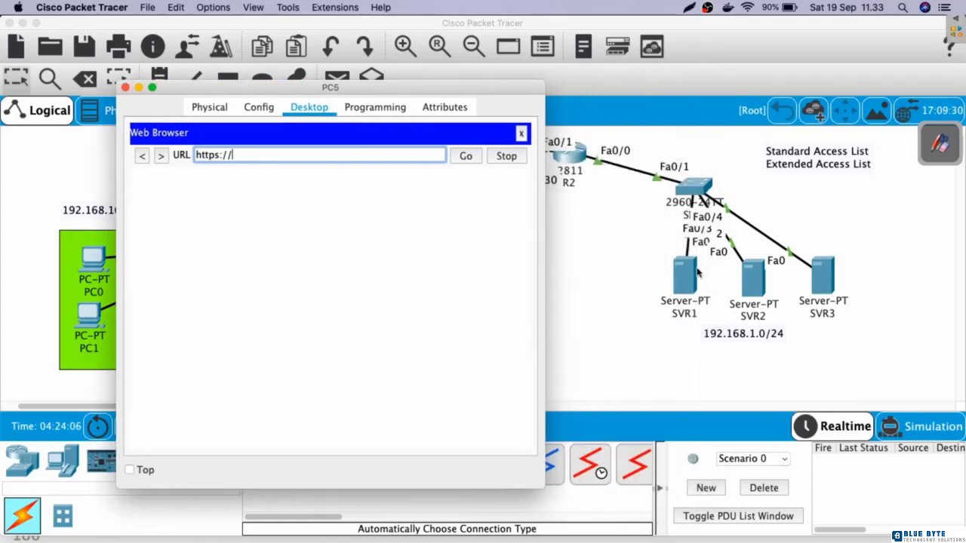
{"action": "type", "text": "192.168."}
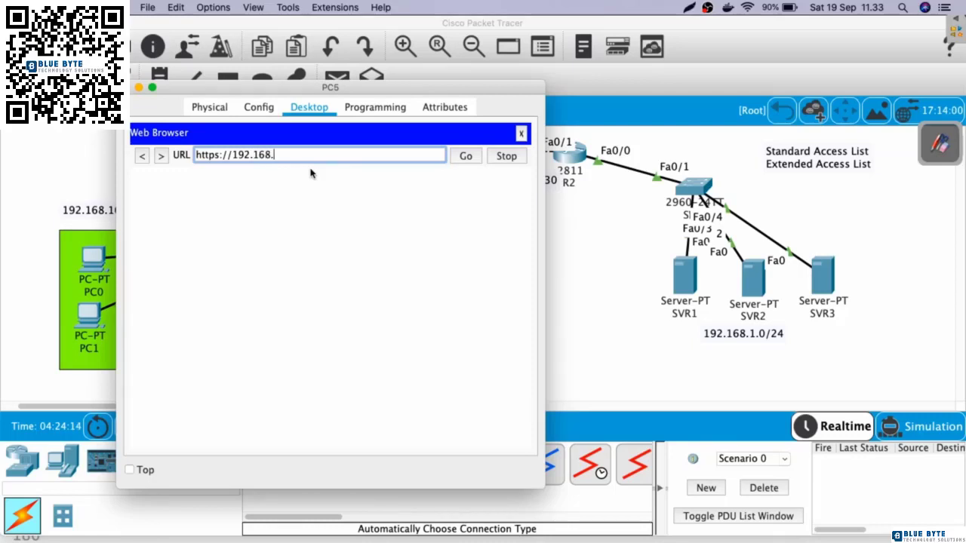
{"action": "type", "text": "1.10"}
{"action": "left_click", "coordinate": [465, 156]}
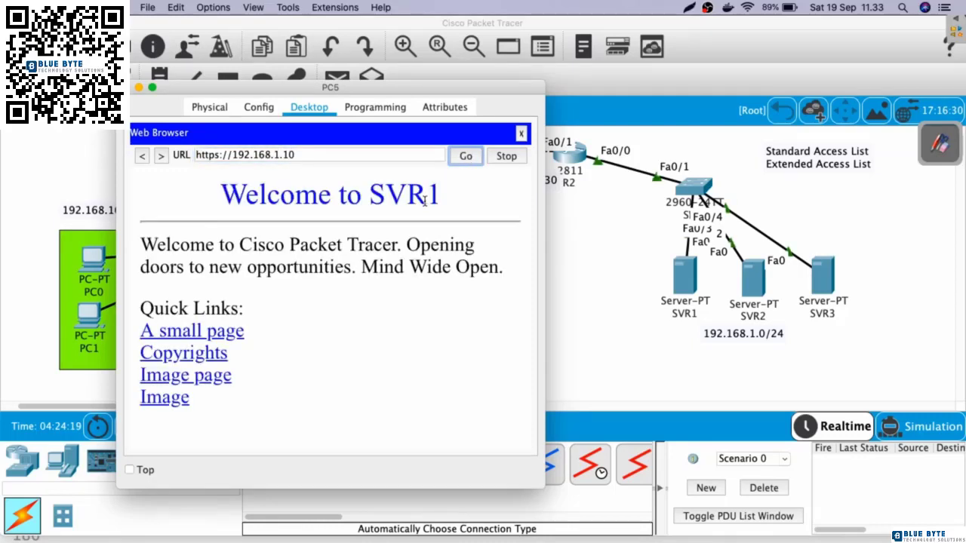
{"action": "left_click", "coordinate": [586, 345]}
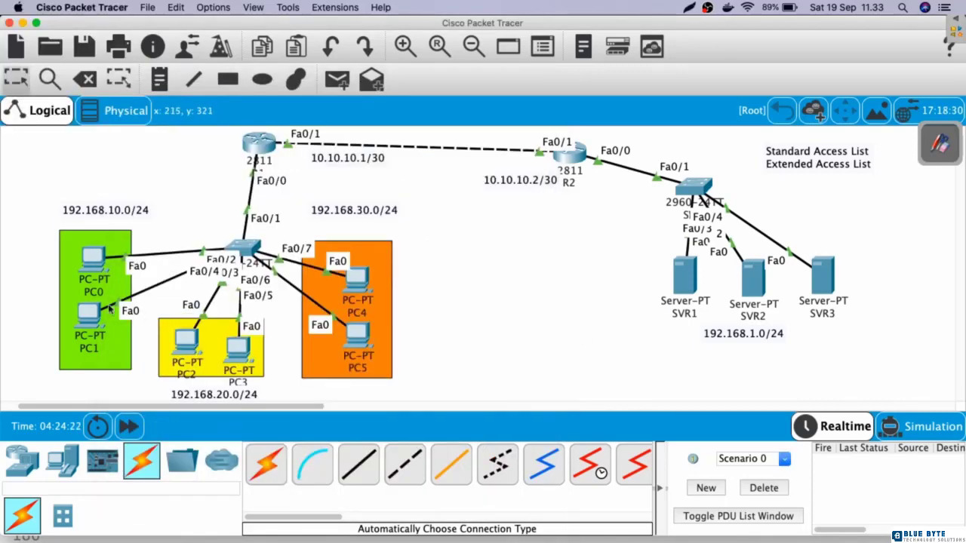
{"action": "left_click", "coordinate": [91, 261]}
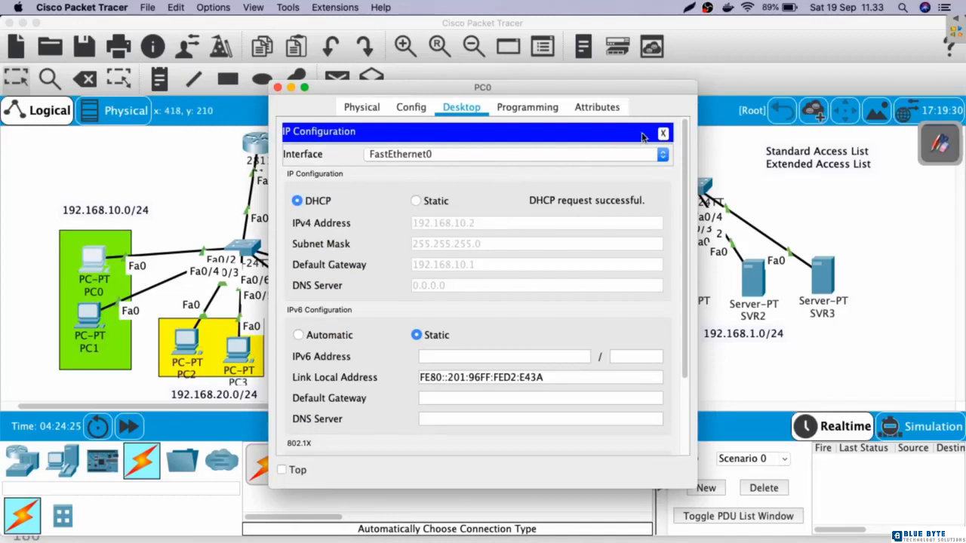
{"action": "left_click", "coordinate": [663, 134]}
{"action": "left_click", "coordinate": [642, 168]}
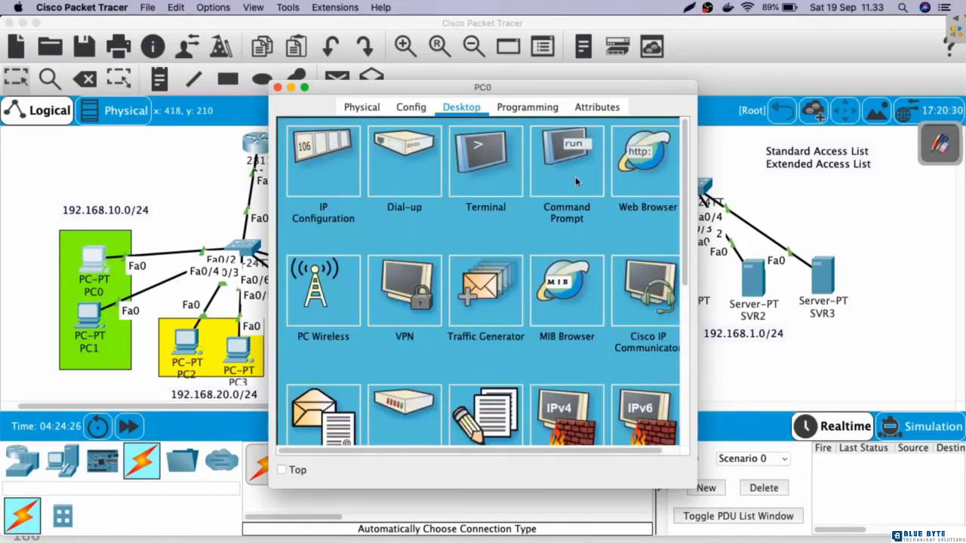
{"action": "left_click", "coordinate": [489, 158]}
{"action": "type", "text": "ht"}
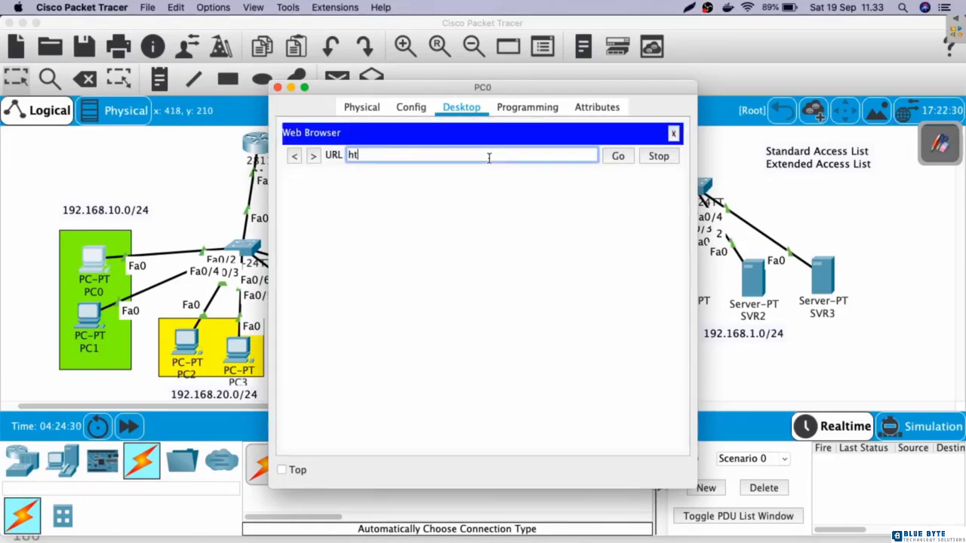
{"action": "type", "text": "tps:"}
{"action": "type", "text": "//"}
{"action": "type", "text": "192"}
{"action": "key", "text": "BackSpace"}
{"action": "type", "text": "92.168."}
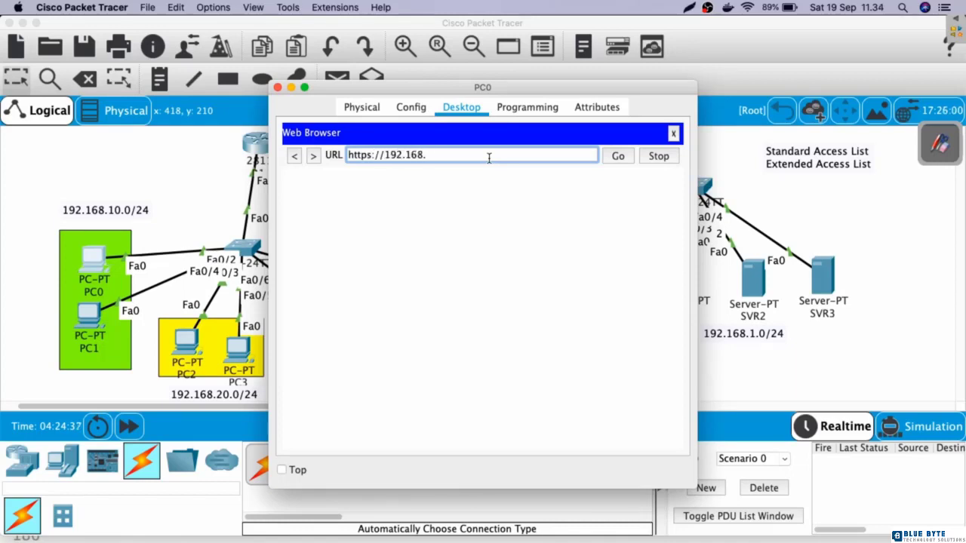
{"action": "type", "text": "1.30"}
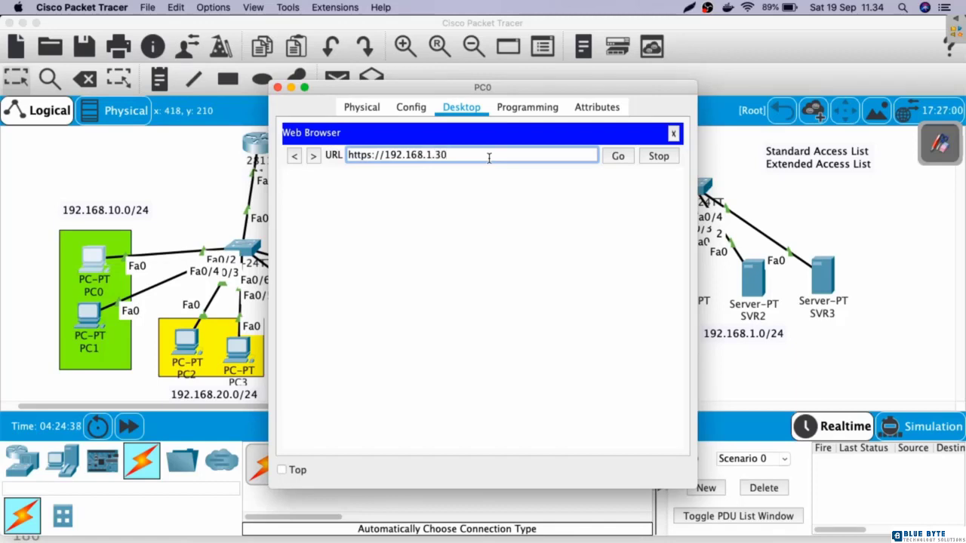
{"action": "left_click", "coordinate": [618, 156]}
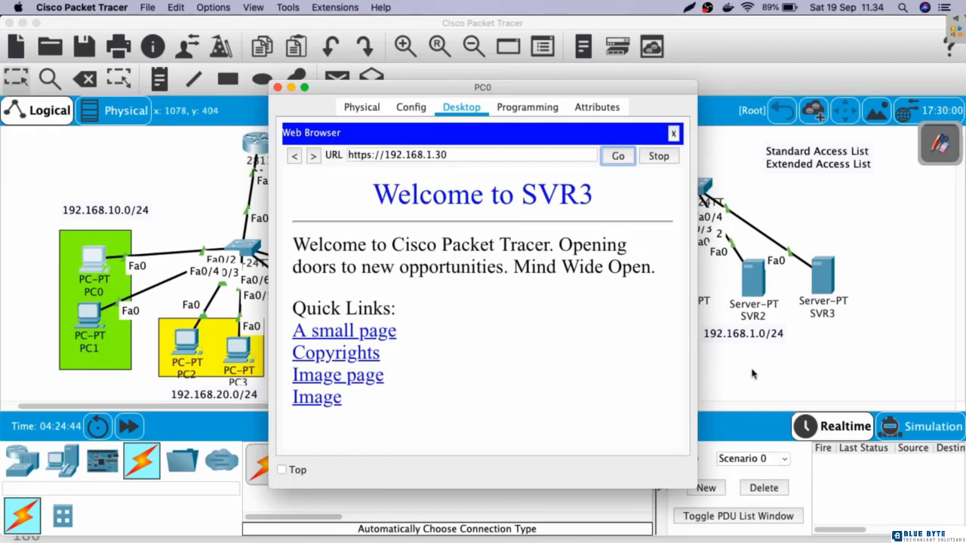
{"action": "left_click", "coordinate": [807, 366]}
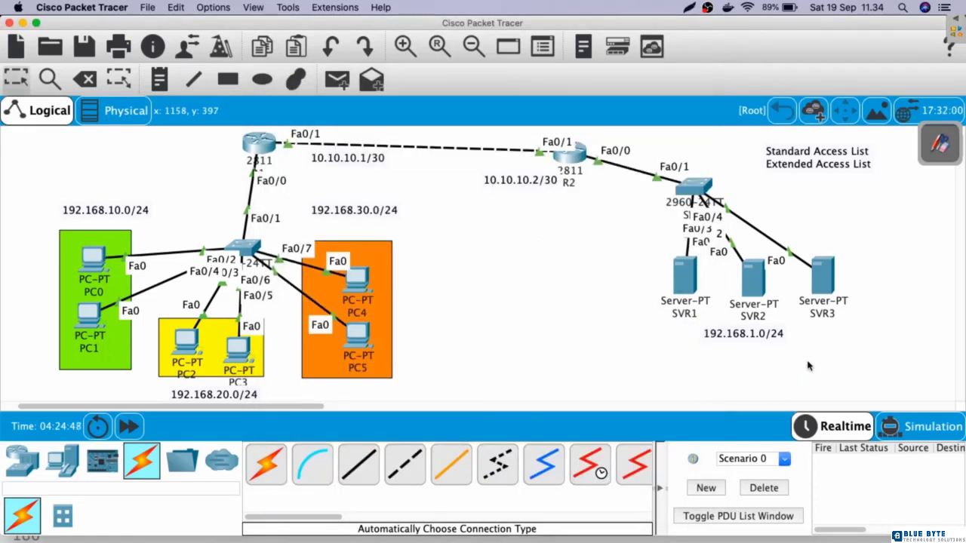